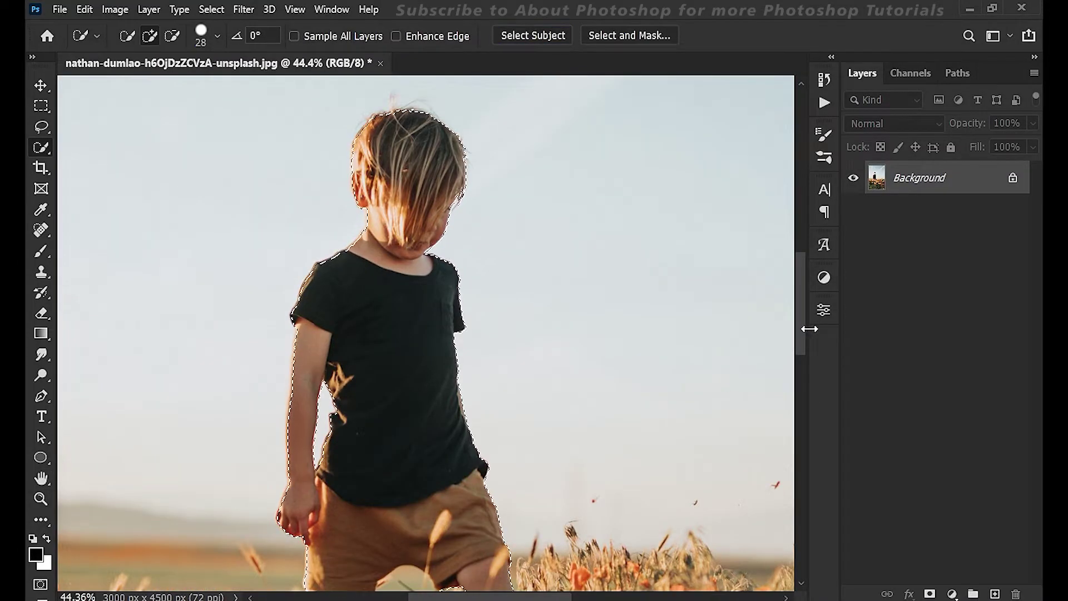
Step: Copy the selected child onto Layer 1 and duplicate the Background layer
left_click_drag(802, 326, 800, 294)
key("ctrl+j")
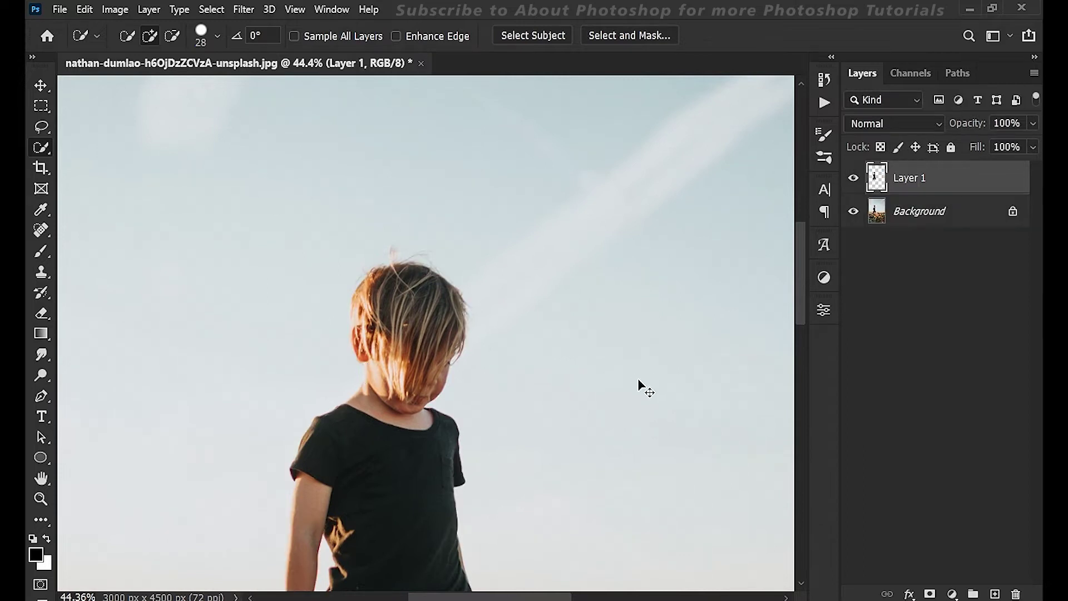
key("alt+bracketleft")
key("ctrl+0")
key("ctrl+j")
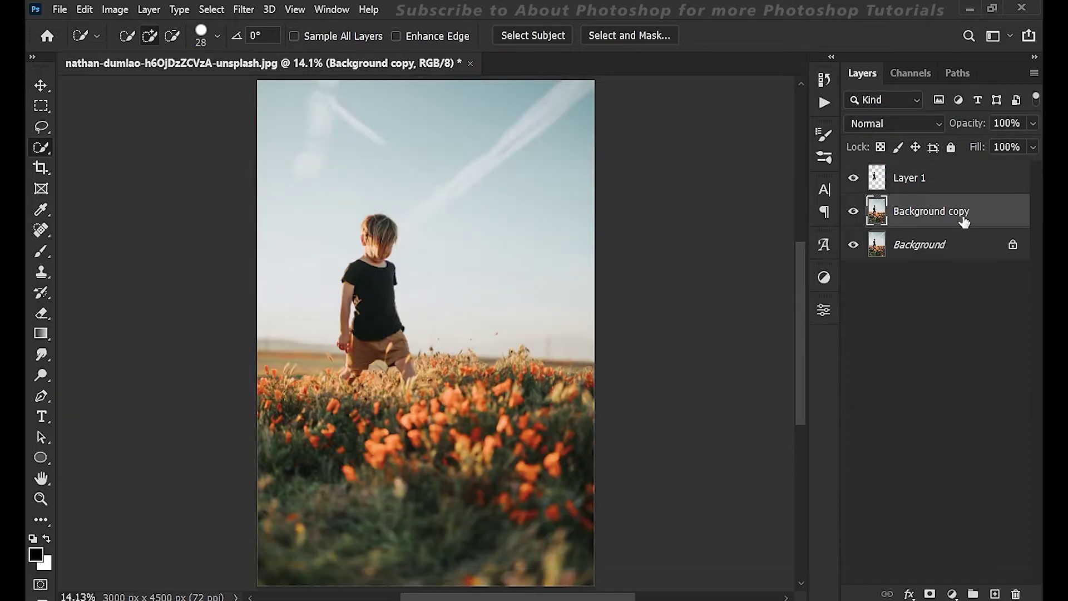
Step: Set the gradient stops to a sampled sky blue and a pale cream sky colour
left_click(42, 332)
left_click(145, 36)
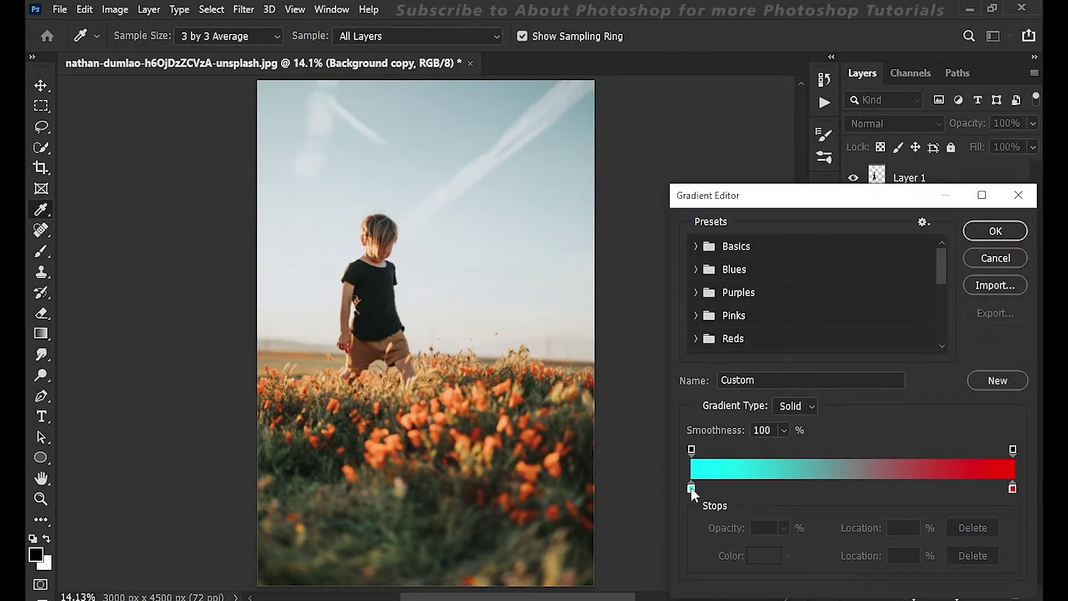
double_click(690, 488)
left_click(525, 84)
left_click(983, 322)
left_click(1010, 489)
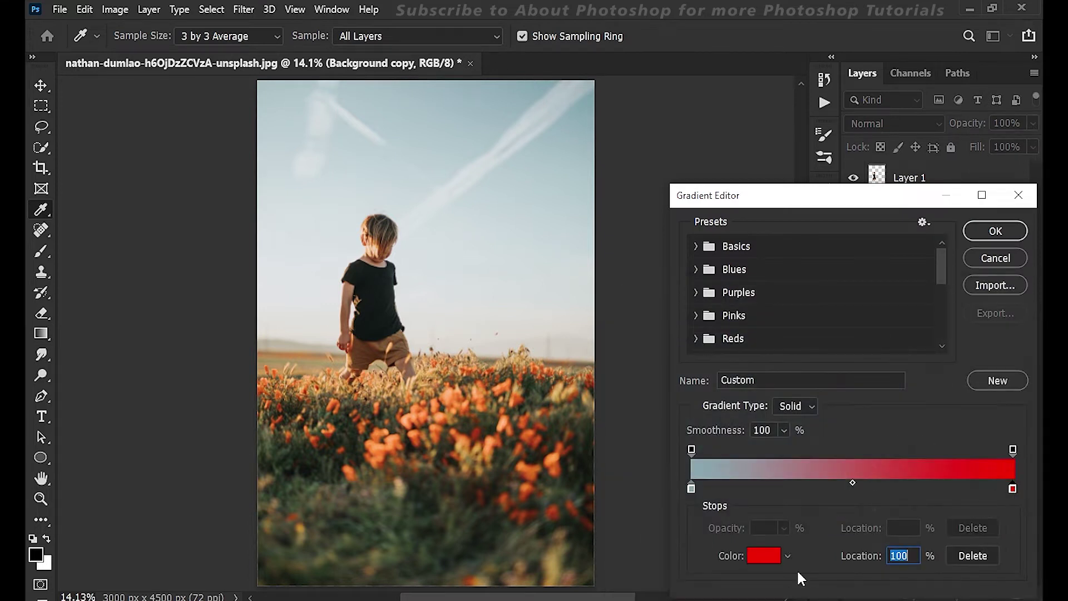
left_click(764, 554)
left_click(457, 329)
left_click(982, 322)
Step: Resample a sky blue for the left stop and accept the blue-to-cream gradient
left_click(692, 488)
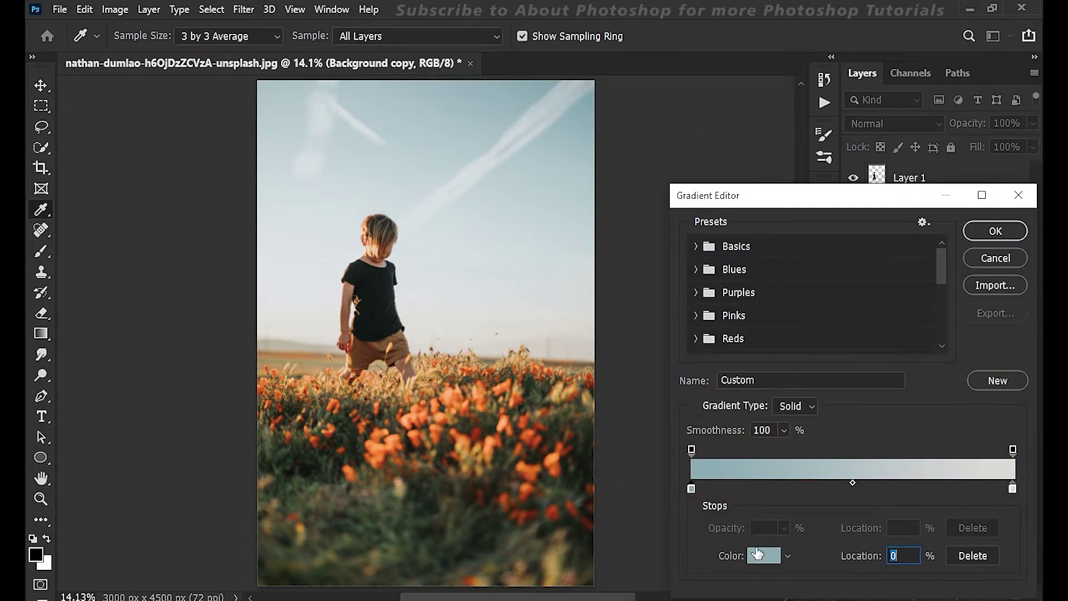
left_click(765, 554)
left_click(434, 178)
left_click(983, 321)
left_click(995, 231)
Step: Draw the blue-to-cream gradient down Background copy and add a layer mask
scroll(429, 311, "down", 1)
left_click_drag(433, 84, 430, 314)
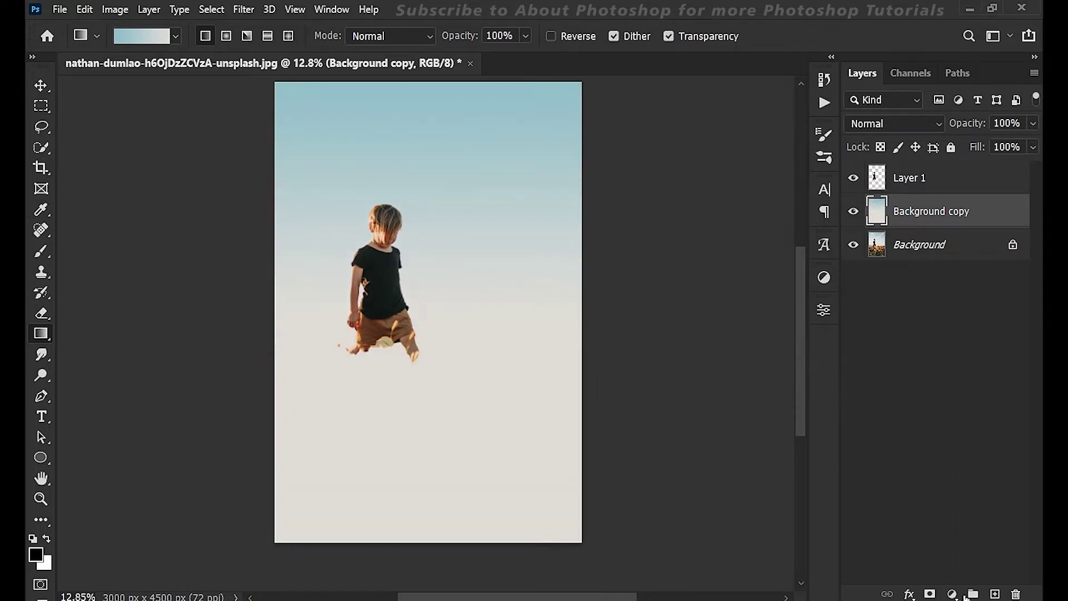
left_click(929, 593)
Step: Brush the flower field and horizon back through the gradient mask
key("b")
mouse_move(567, 496)
left_mouse_down()
mouse_move(369, 529)
mouse_move(303, 448)
mouse_move(510, 381)
mouse_move(562, 339)
left_mouse_up()
key("bracketleft")
key("bracketleft")
key("bracketleft")
left_click_drag(286, 362, 345, 329)
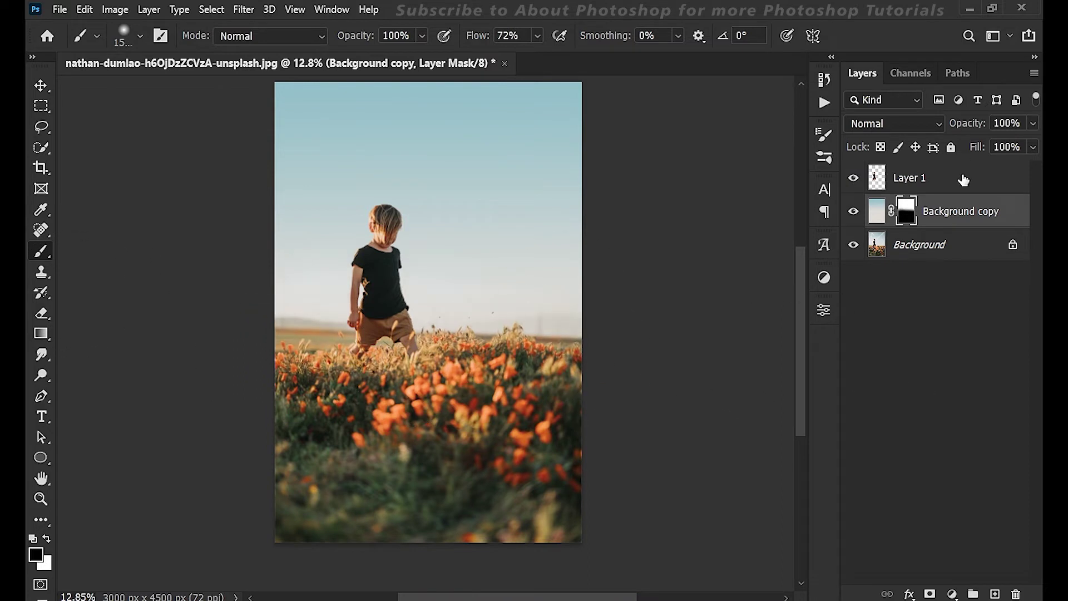
Step: Try a lightening blend mode, revert to Normal, and lower the gradient opacity to about half
scroll(563, 232, "up", 5)
scroll(381, 167, "up", 9)
scroll(406, 202, "down", 13)
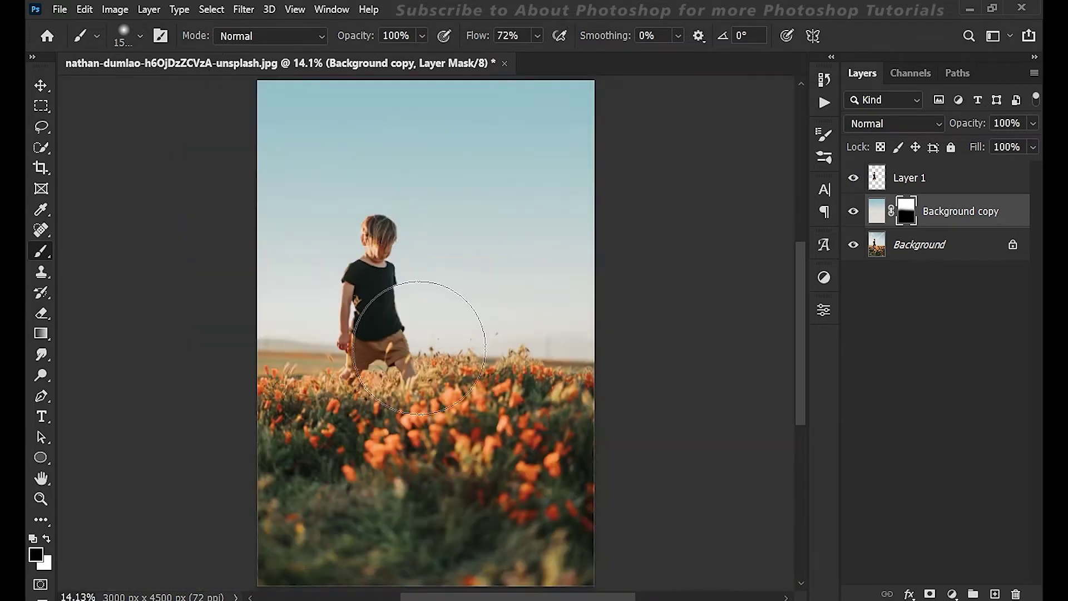
scroll(373, 276, "up", 5)
scroll(370, 285, "up", 2)
scroll(369, 285, "down", 7)
left_click(894, 123)
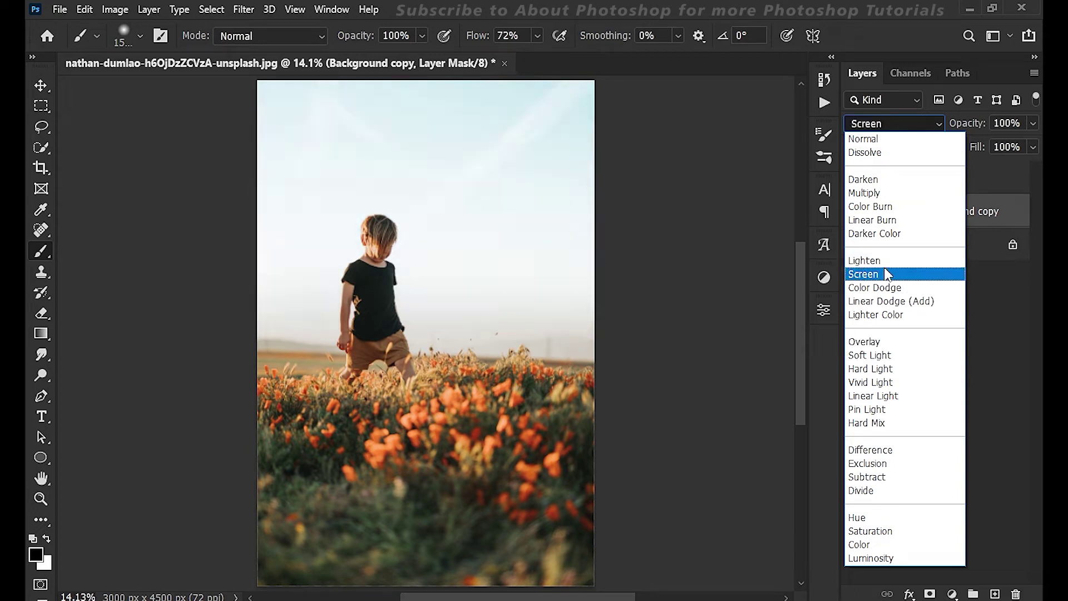
left_click(864, 260)
left_click(894, 123)
left_click(863, 139)
left_click_drag(968, 124, 952, 136)
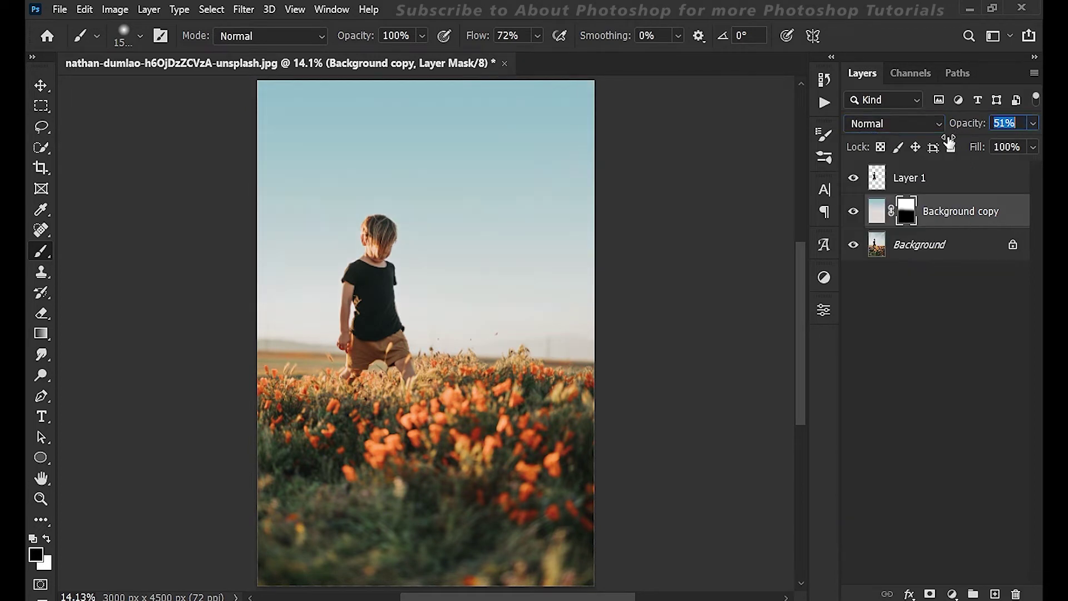
Step: Select the cut-out child layer and pan around the zoomed canvas to inspect it
left_click(881, 179)
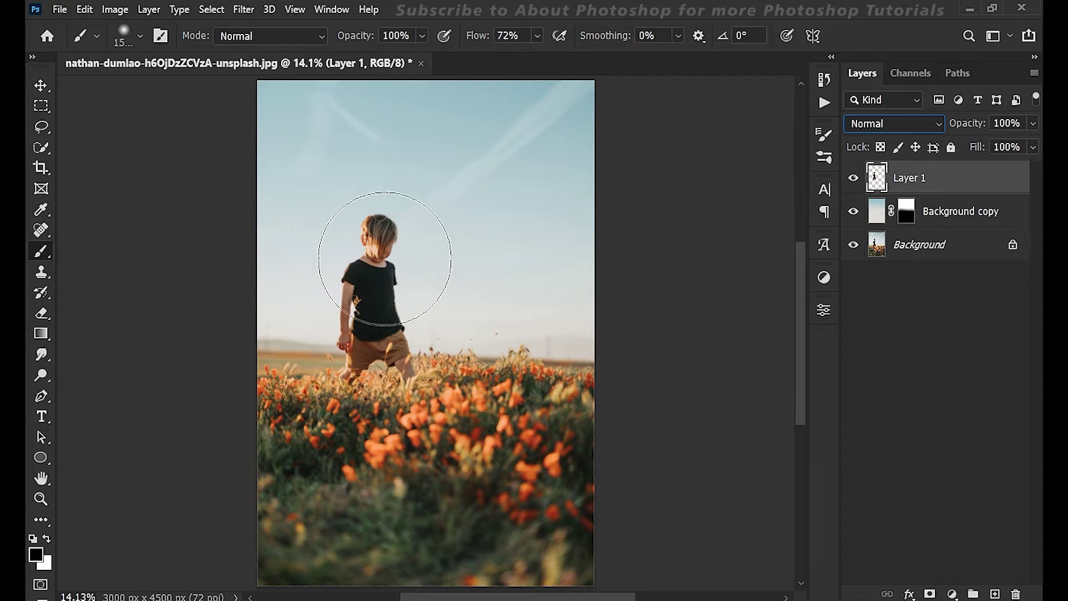
key("h")
scroll(406, 177, "up", 3)
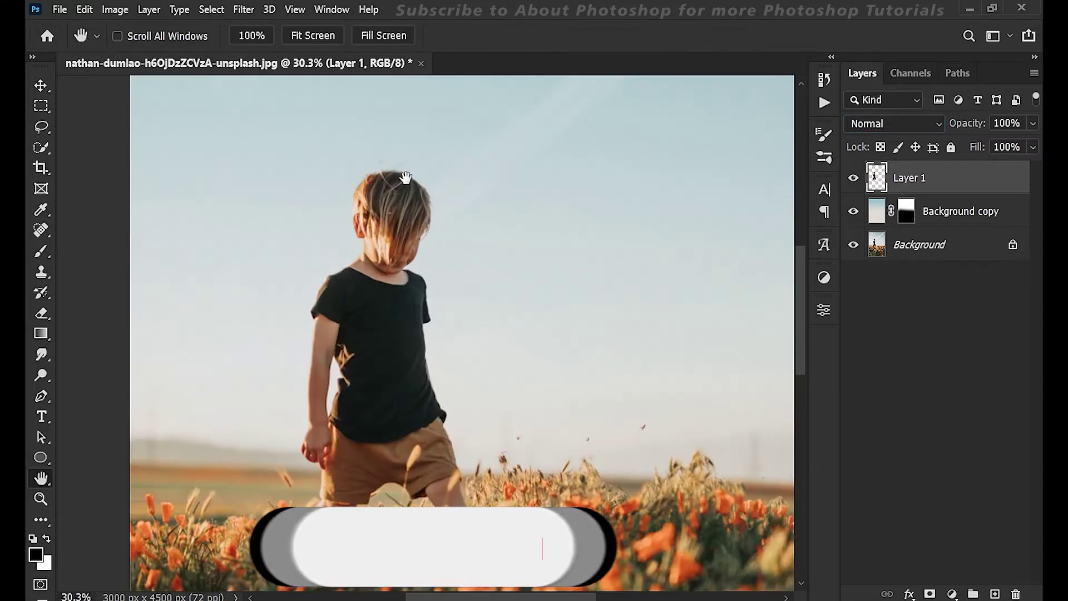
scroll(405, 177, "up", 3)
scroll(391, 153, "up", 2)
mouse_move(799, 300)
left_mouse_down()
mouse_move(800, 362)
mouse_move(824, 268)
left_mouse_up()
key("ctrl+0")
Step: Set the gradient layer to 60% opacity and target its mask with the Brush
left_click(996, 214)
key("6")
scroll(401, 219, "up", 5)
scroll(406, 218, "up", 3)
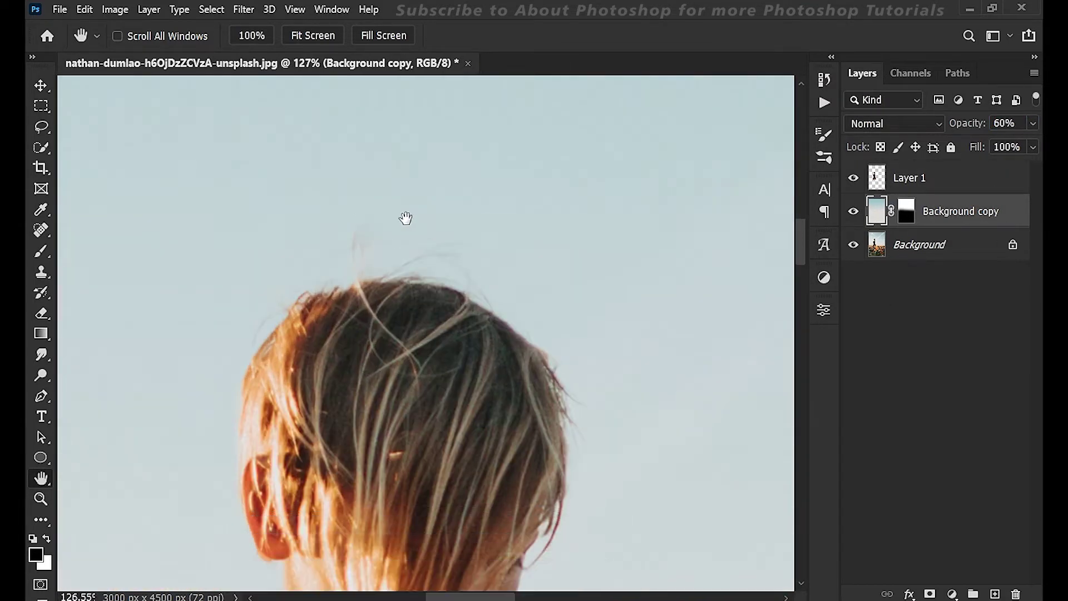
left_click(915, 210)
key("b")
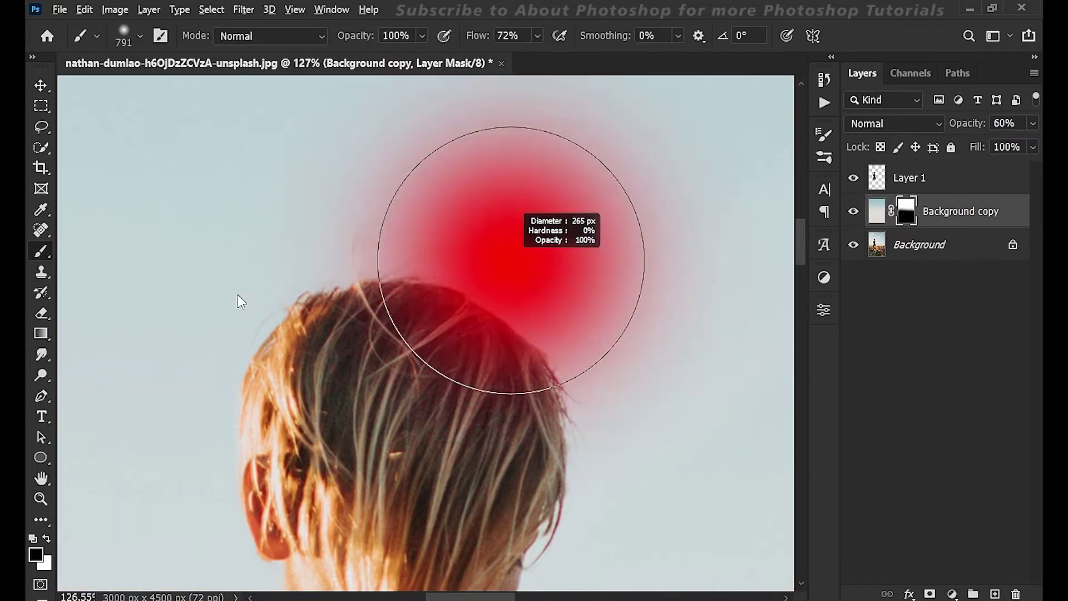
key("ctrl+0")
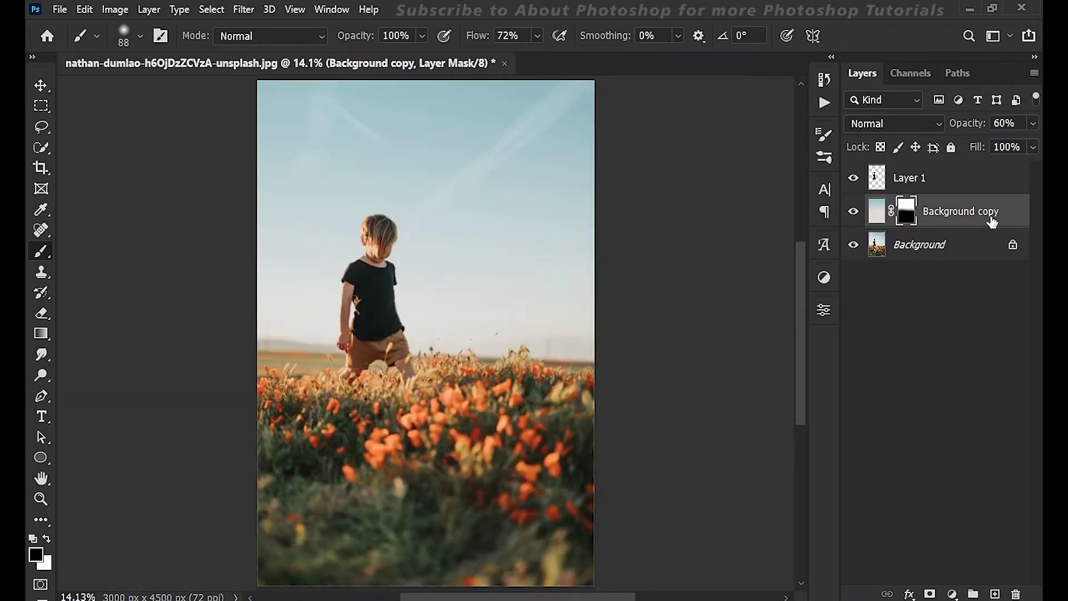
Step: Compare against the original photo, then add an empty Layer 2 above the gradient
left_click(855, 210)
left_click(854, 244, "alt")
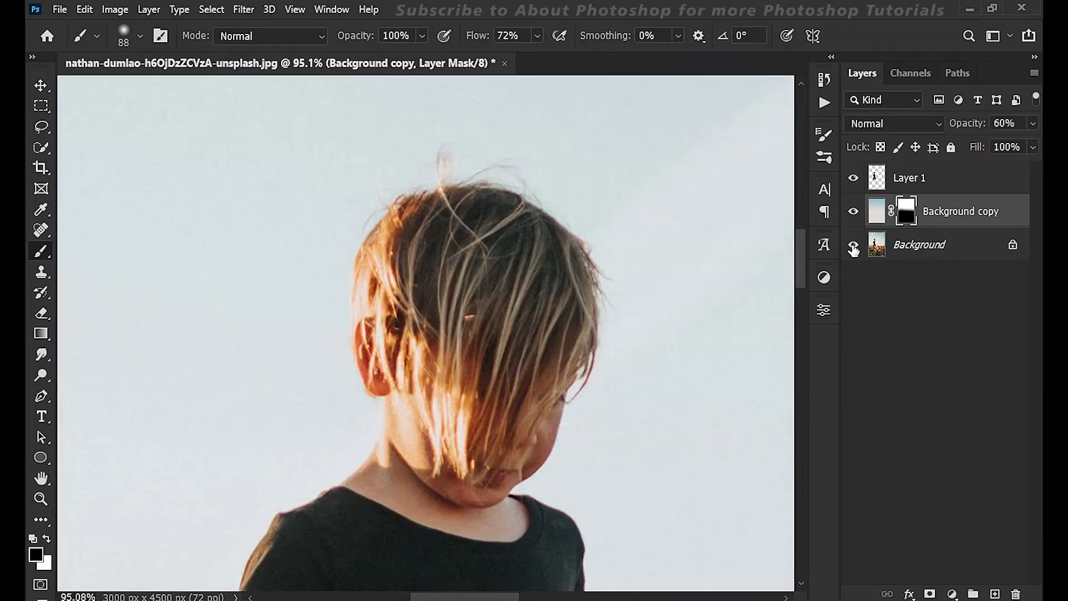
left_click(854, 245, "alt")
key("ctrl+0")
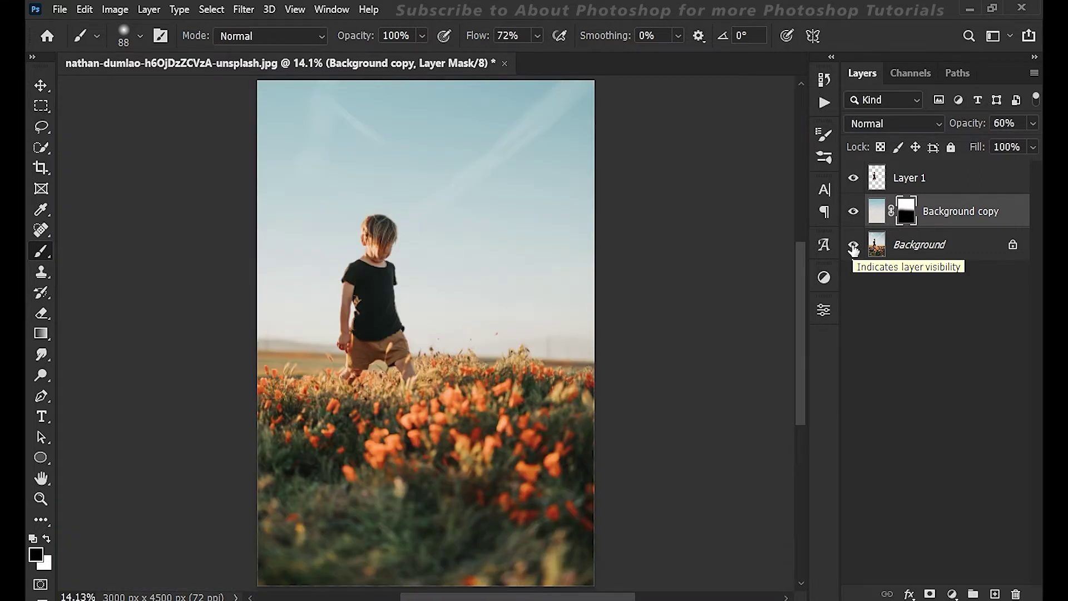
left_click(876, 212)
key("ctrl+shift+alt+n")
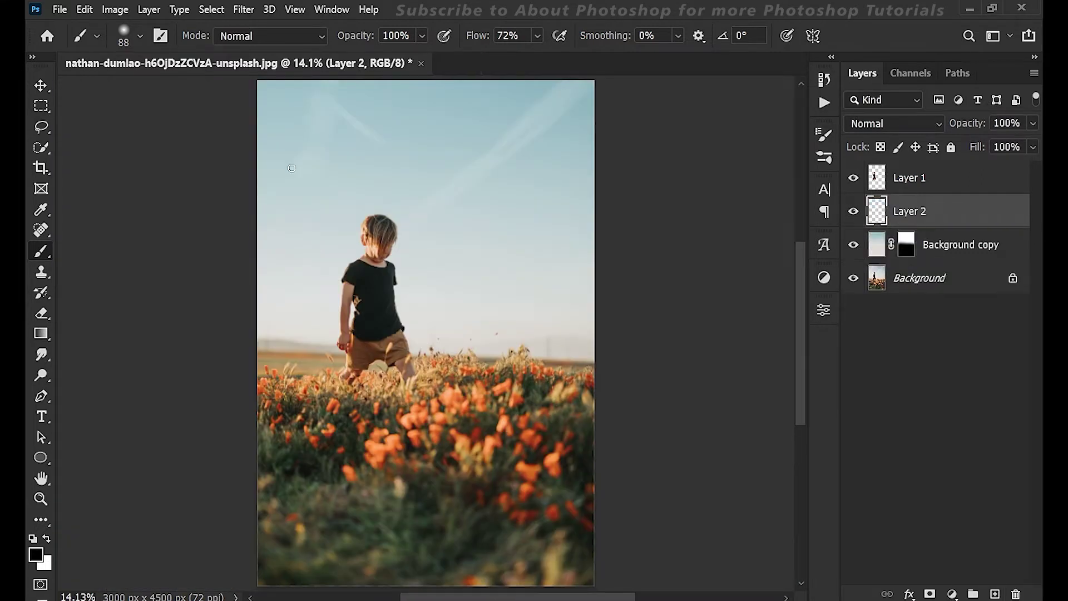
Step: Sample two sky blues and set Layer 2's opacity to 63%
left_click(545, 153, "alt")
left_click(547, 87, "alt")
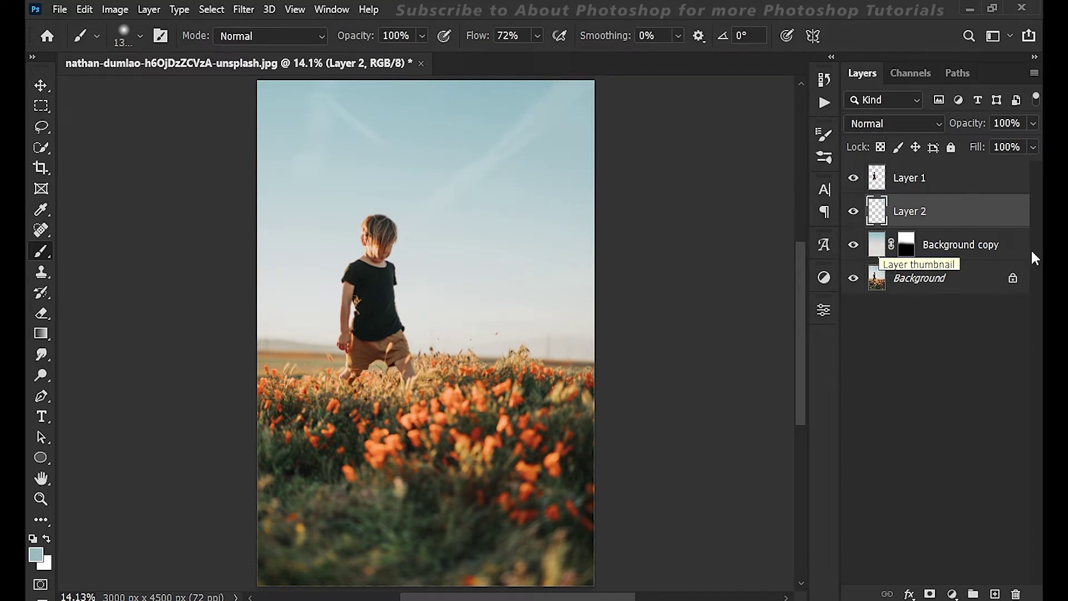
left_click(872, 240)
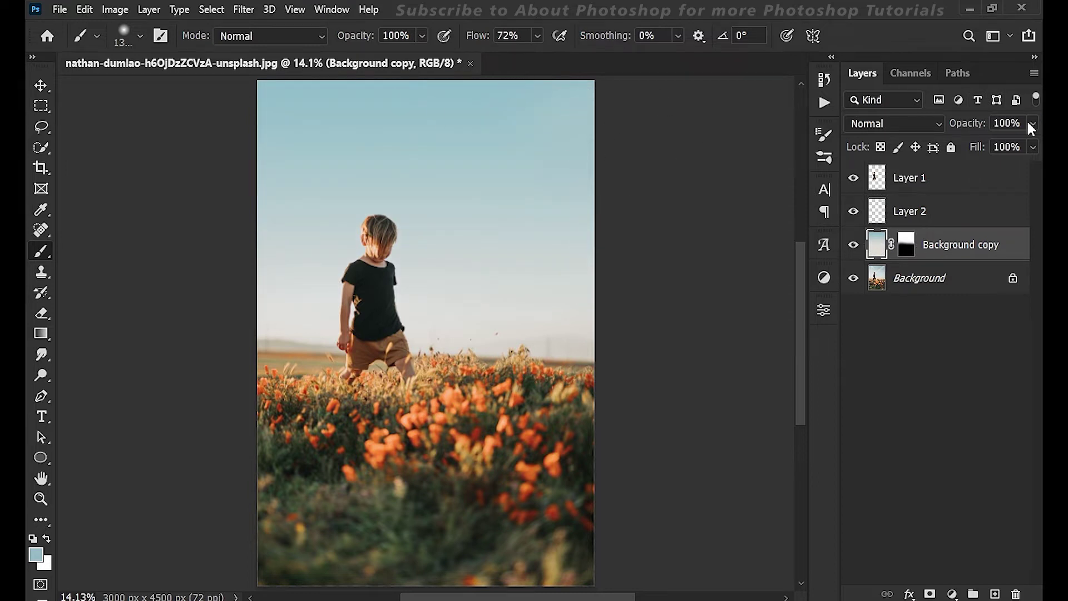
type("60")
left_click(951, 216)
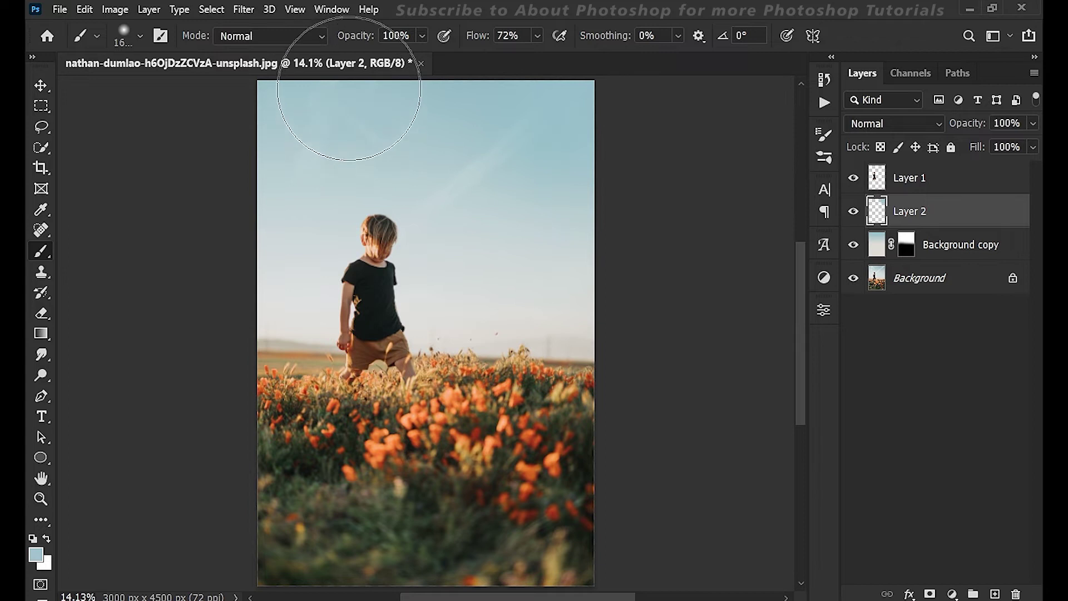
left_click_drag(965, 123, 952, 128)
Step: Compare with the original around the head and set the brush to 45% flow, larger size
left_click(853, 277, "alt")
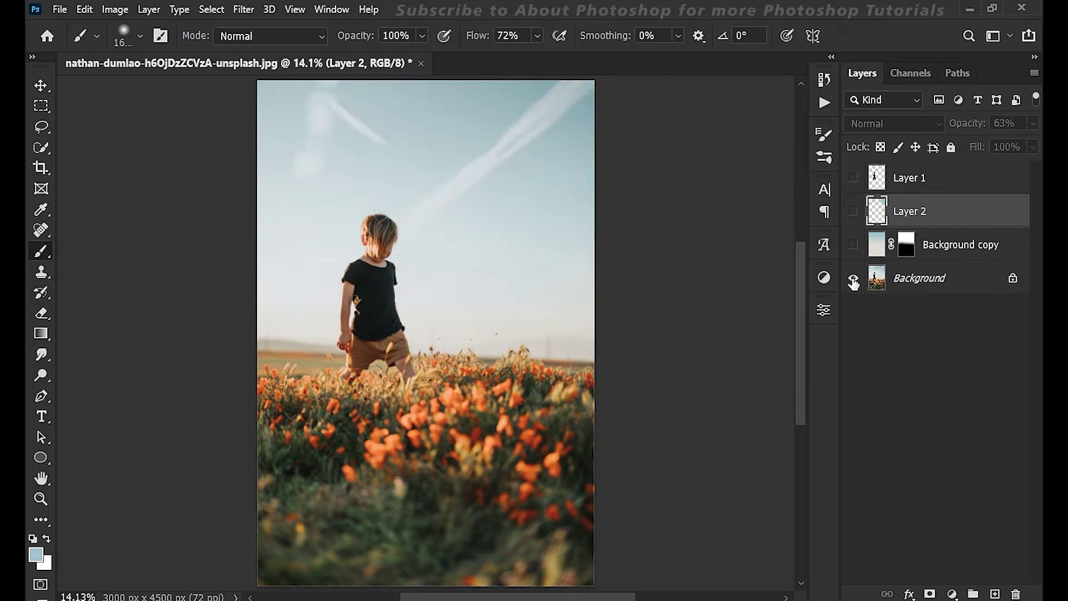
scroll(291, 233, "up", 5)
left_click(854, 278, "alt")
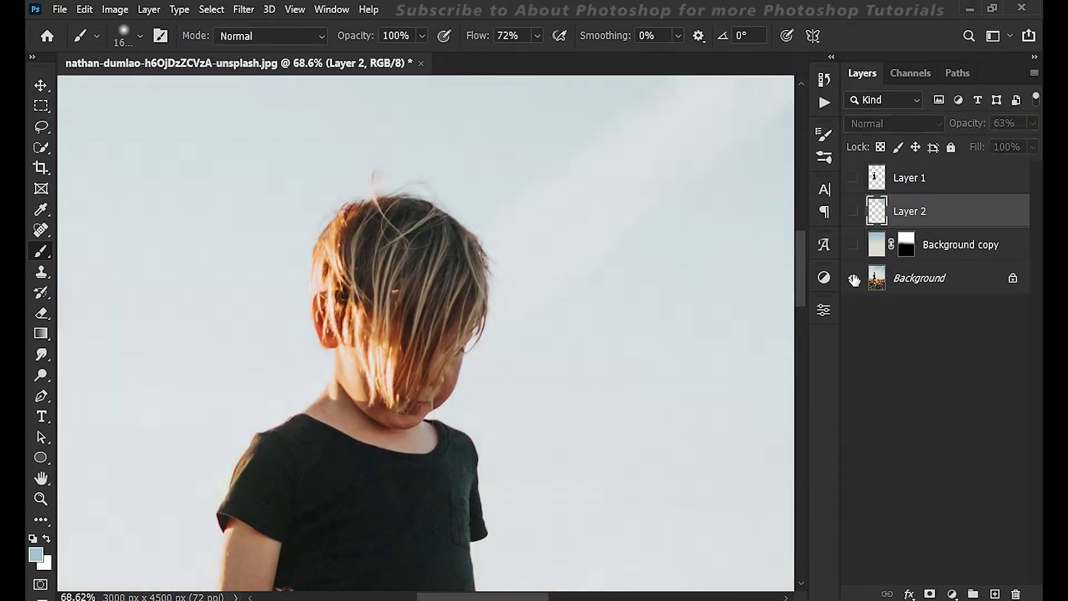
key("ctrl+0")
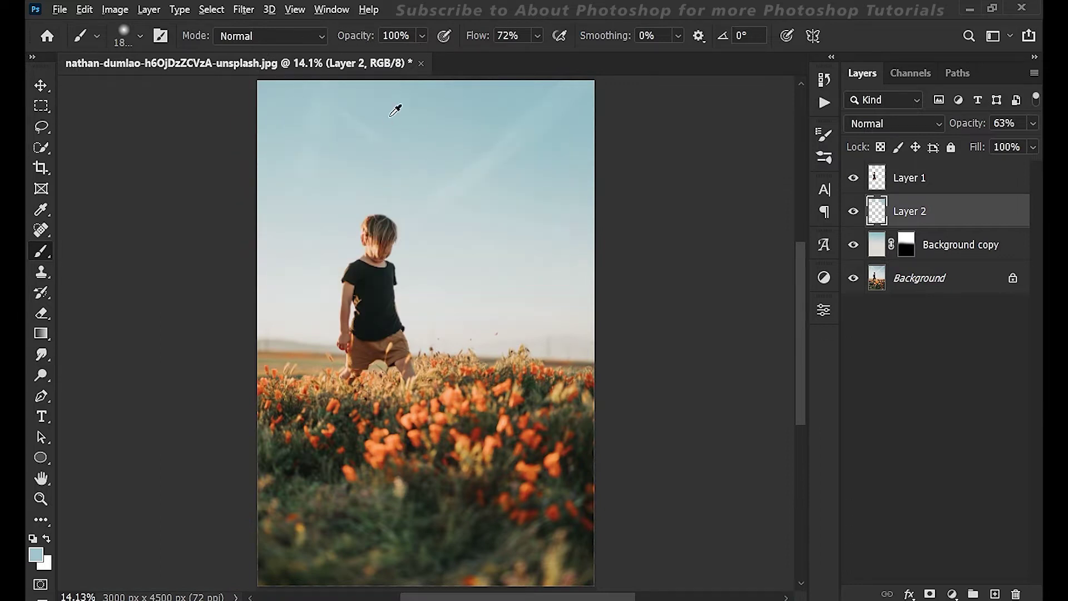
key("bracketleft")
key("bracketleft")
key("bracketleft")
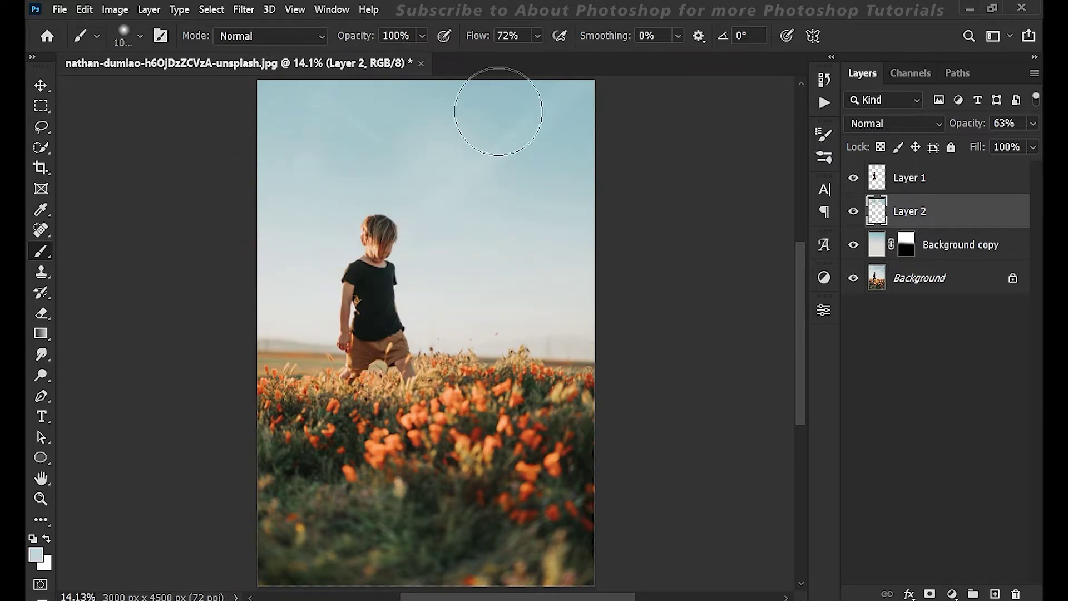
key("shift+4")
key("shift+5")
key("bracketright")
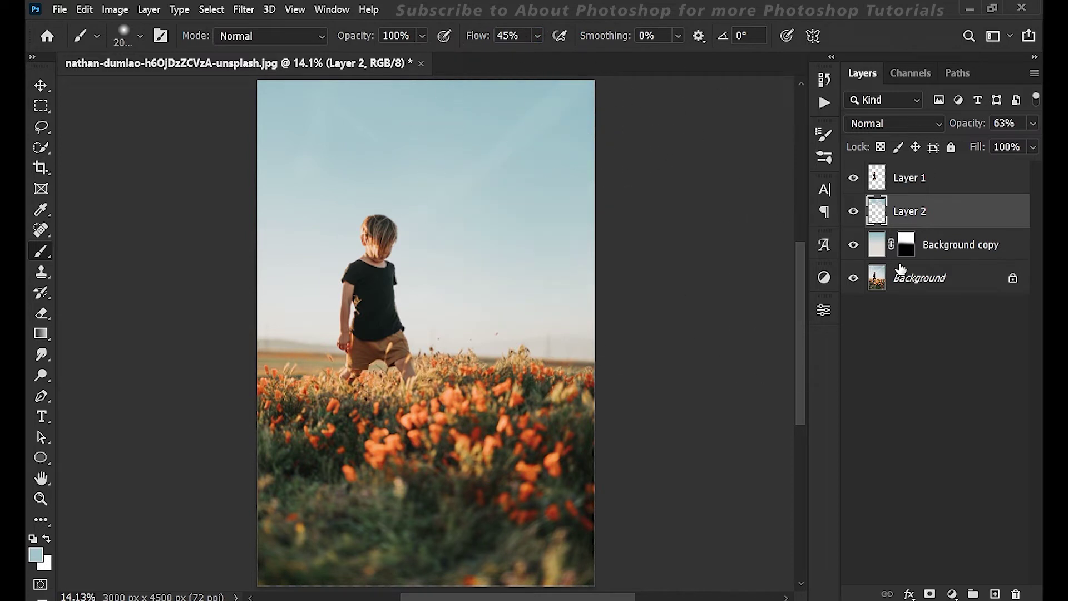
Step: Compare again with the original photo and select the cut-out child layer
left_click(853, 278)
left_click(853, 278)
scroll(393, 263, "up", 3)
scroll(358, 334, "up", 2)
scroll(466, 299, "down", 5)
left_click(954, 192)
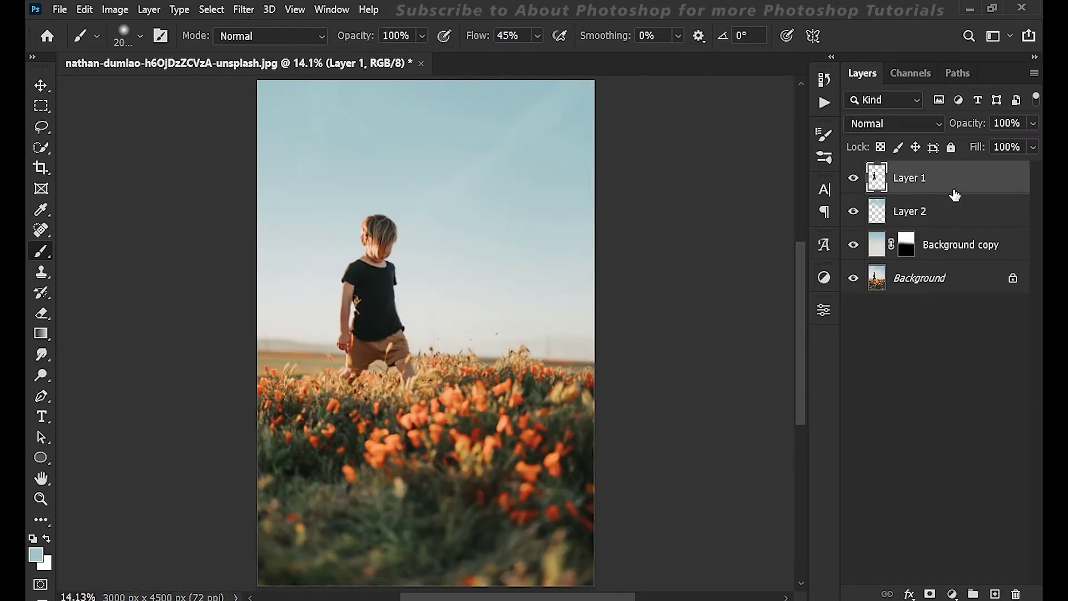
Step: Add a Selective Color layer with Reds at Cyan -52, Magenta +5, Yellow -55
left_click(952, 594)
left_click_drag(688, 380, 727, 380)
left_click_drag(619, 376, 603, 360)
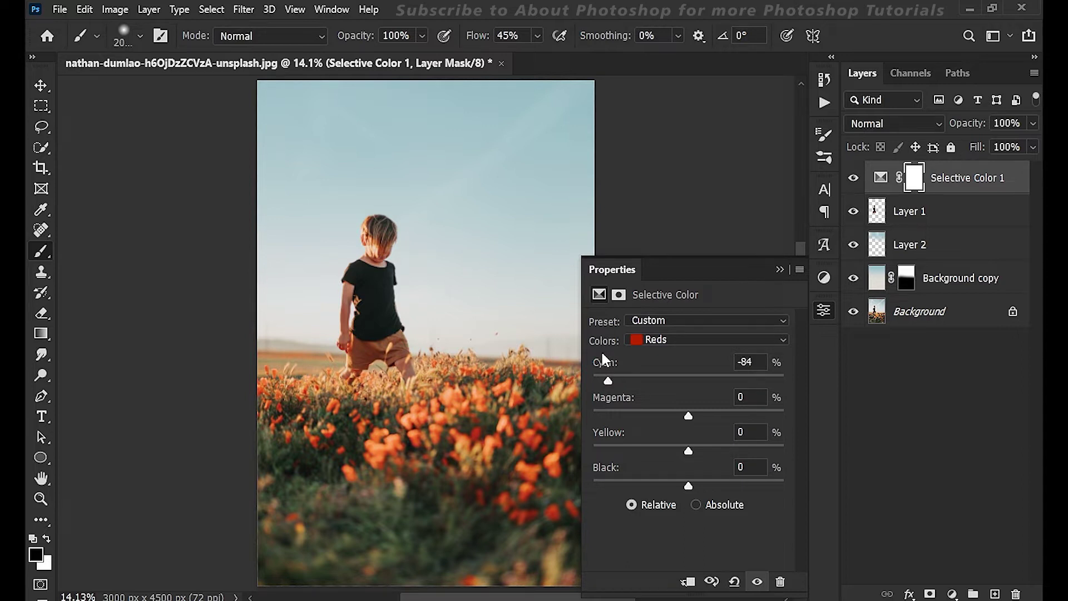
mouse_move(685, 414)
left_mouse_down()
mouse_move(752, 412)
mouse_move(619, 415)
mouse_move(756, 437)
mouse_move(665, 431)
mouse_move(691, 452)
mouse_move(601, 452)
left_mouse_up()
mouse_move(673, 463)
left_mouse_down()
mouse_move(652, 460)
mouse_move(702, 466)
mouse_move(650, 466)
mouse_move(663, 470)
left_mouse_up()
left_click(780, 269)
Step: Toggle Selective Color 1 off and on to compare, then reopen its settings
scroll(334, 289, "up", 5)
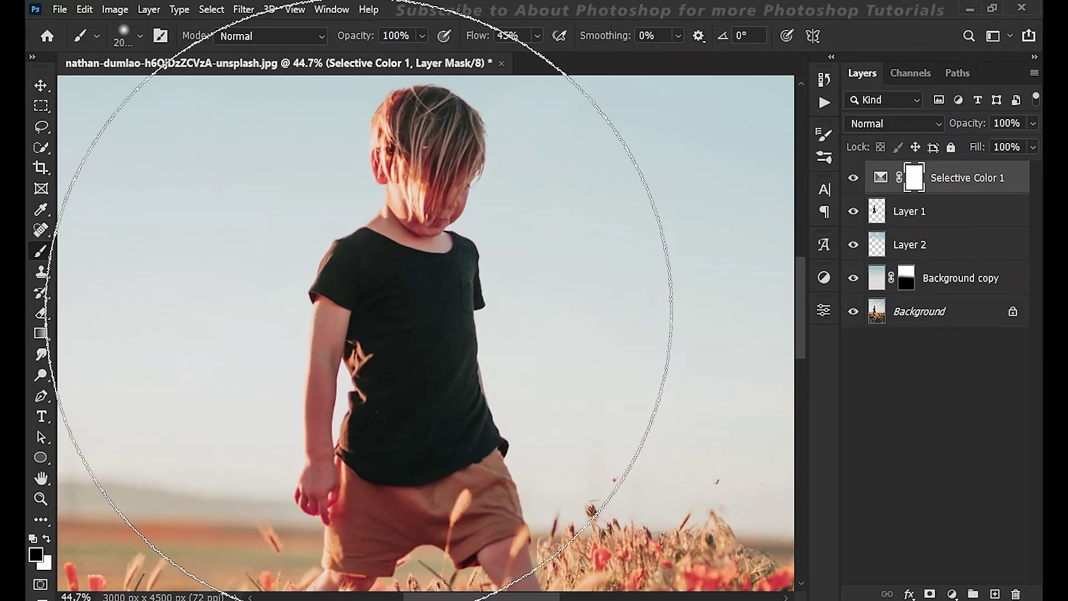
scroll(334, 290, "up", 2)
double_click(856, 177)
left_click(856, 177)
double_click(855, 176)
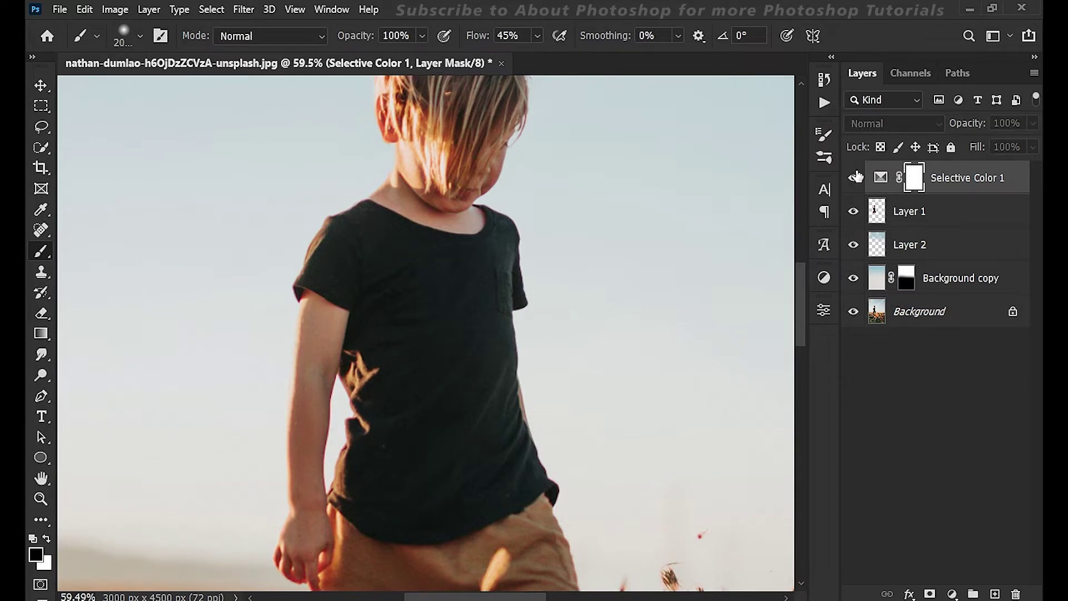
left_click(856, 177)
key("ctrl+0")
double_click(880, 177)
Step: Refine cyan and yellow in the Reds and cut yellow from the Yellows to pink the poppies
left_click_drag(608, 380, 639, 381)
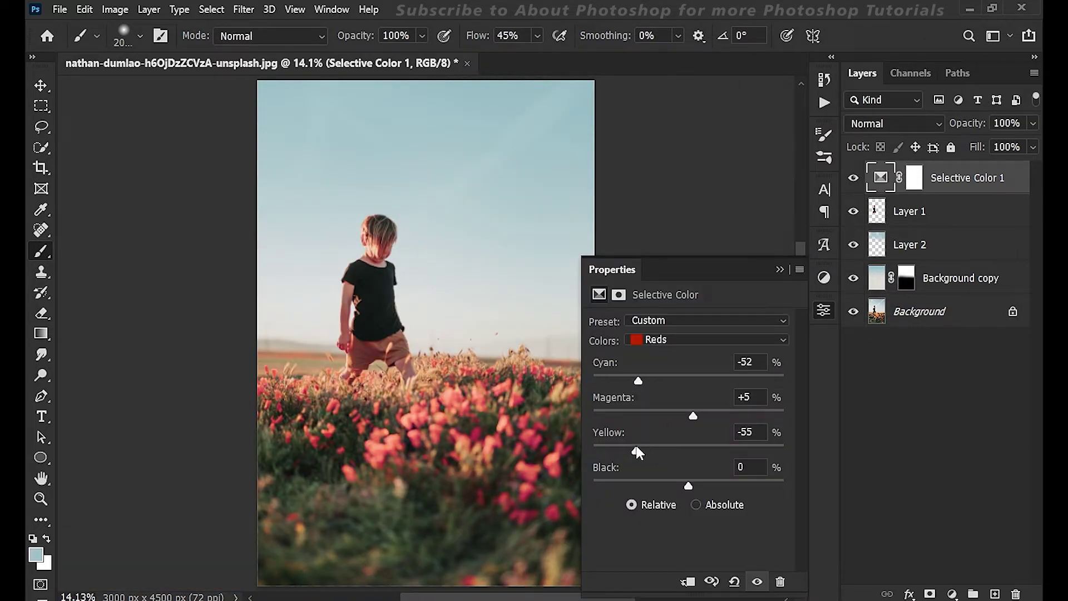
left_click_drag(654, 450, 646, 450)
left_click(707, 340)
left_click(689, 370)
left_click_drag(758, 386, 741, 385)
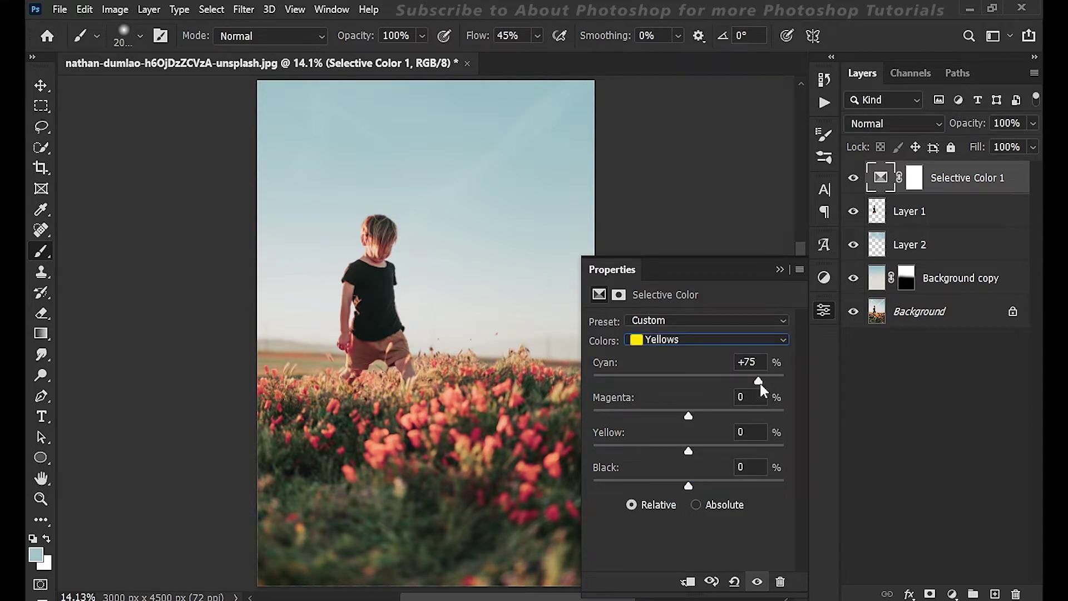
left_click_drag(615, 381, 621, 381)
mouse_move(688, 416)
left_mouse_down()
mouse_move(771, 415)
mouse_move(662, 415)
mouse_move(702, 420)
mouse_move(690, 421)
mouse_move(692, 410)
left_mouse_up()
left_click_drag(740, 451, 679, 453)
Step: Adjust the Greens' cyan, magenta and yellow, and push the Cyans toward cyan with less magenta
left_click(684, 339)
left_click(687, 386)
mouse_move(763, 379)
left_mouse_down()
mouse_move(787, 382)
mouse_move(585, 370)
left_mouse_up()
mouse_move(751, 383)
left_mouse_down()
mouse_move(697, 382)
mouse_move(619, 417)
left_mouse_up()
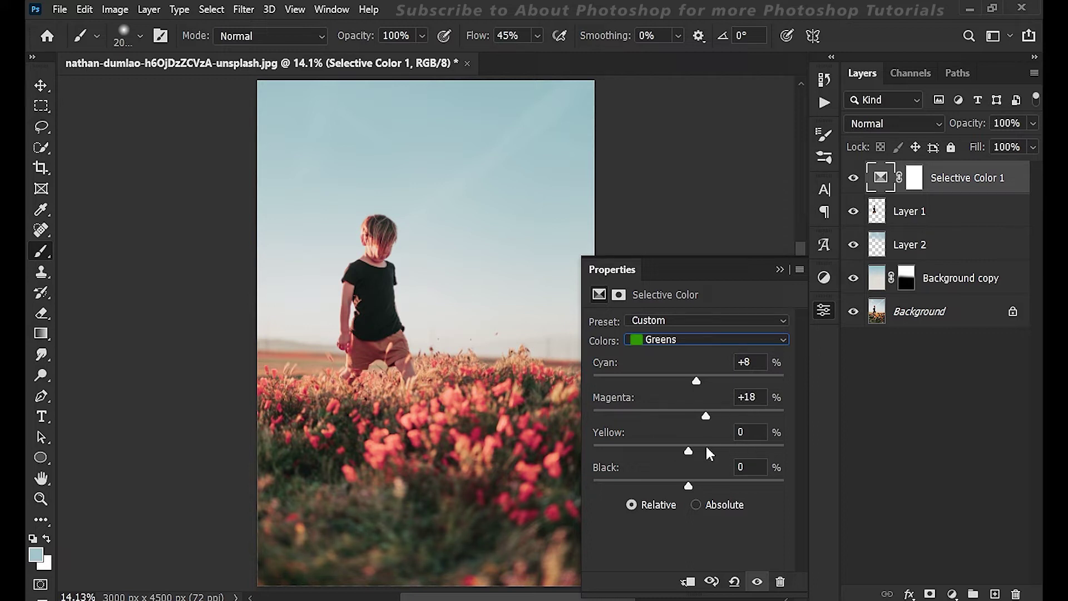
left_click_drag(689, 450, 788, 441)
left_click(706, 339)
left_click(662, 399)
left_click_drag(784, 381, 770, 413)
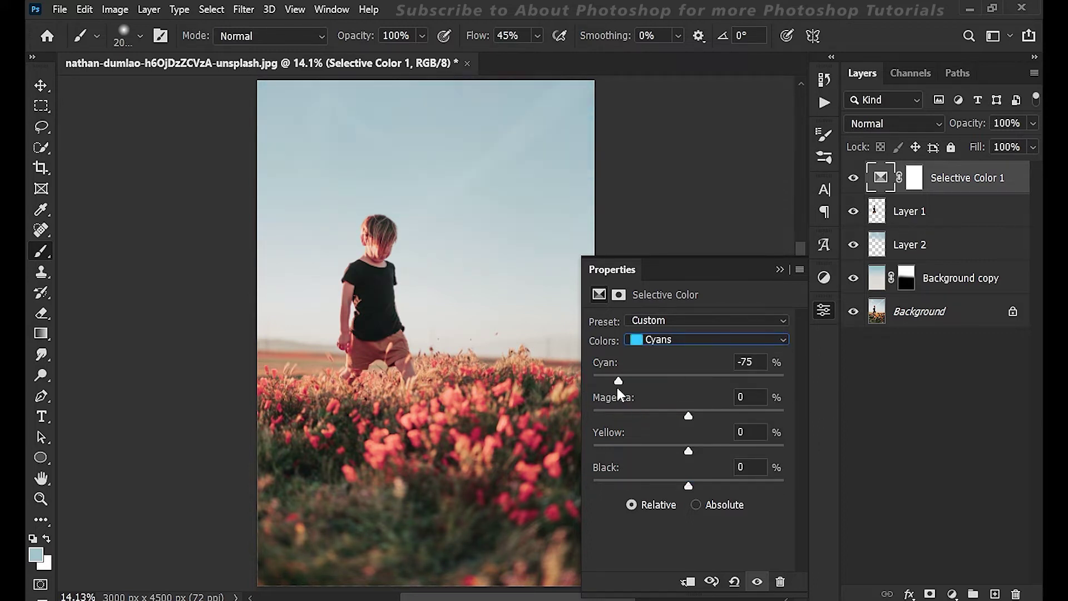
mouse_move(688, 415)
left_mouse_down()
mouse_move(547, 420)
mouse_move(796, 429)
mouse_move(593, 416)
mouse_move(615, 410)
mouse_move(869, 458)
mouse_move(607, 440)
left_mouse_up()
mouse_move(700, 453)
left_mouse_down()
mouse_move(584, 446)
mouse_move(686, 448)
left_mouse_up()
Step: Tune Blues and Magentas, and set Whites to Cyan +16, Magenta -12, Yellow +48
left_click(679, 339)
left_click(656, 358)
mouse_move(739, 401)
left_mouse_down()
mouse_move(684, 396)
mouse_move(839, 436)
mouse_move(687, 448)
left_mouse_up()
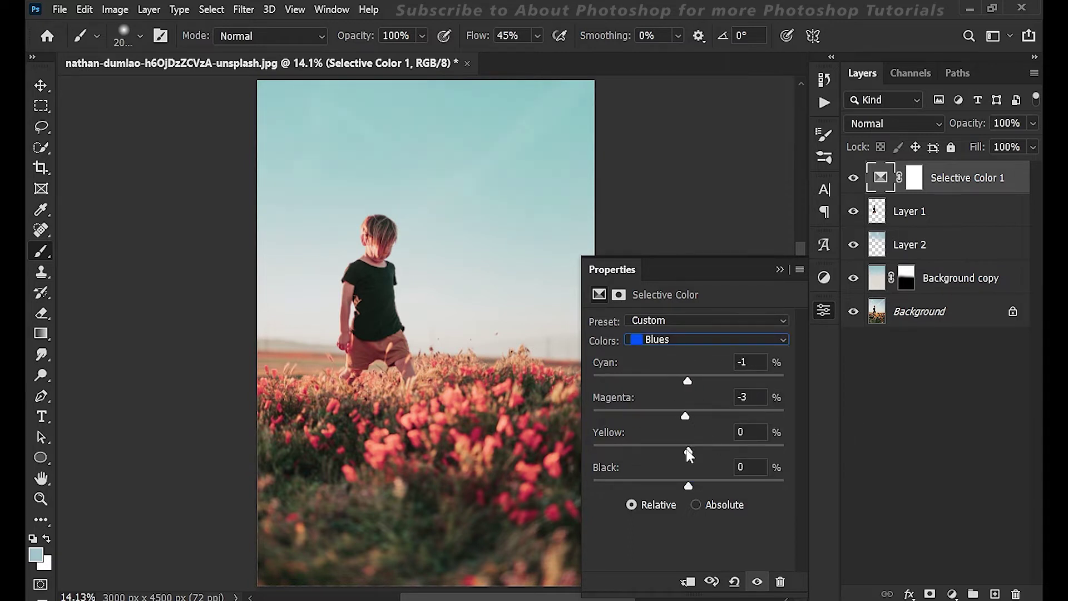
left_click(695, 339)
left_click(662, 428)
left_click_drag(734, 381, 618, 380)
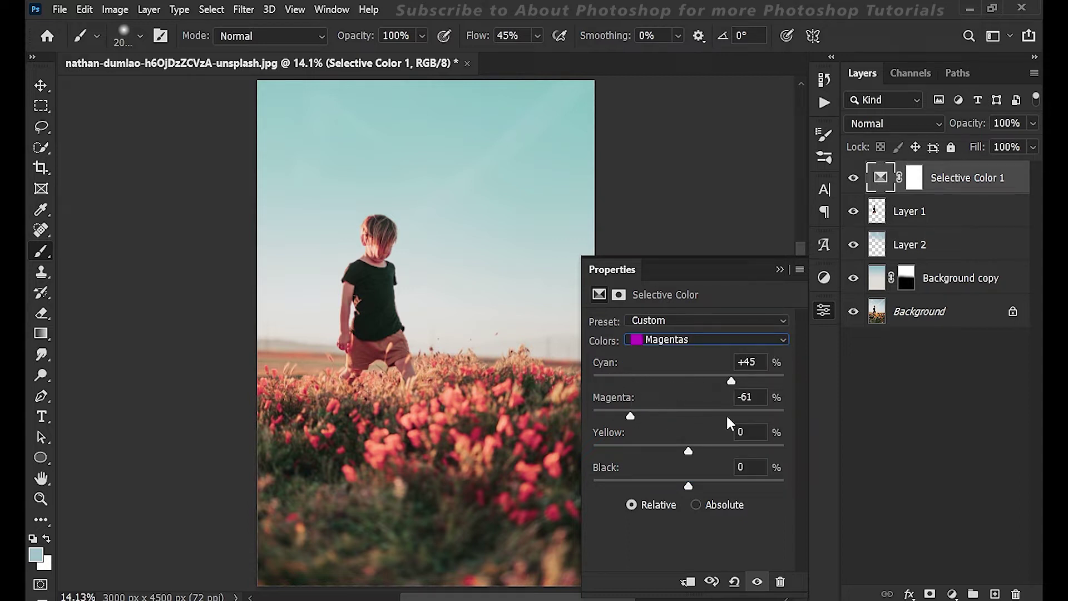
left_click(695, 339)
left_click(662, 442)
left_click_drag(688, 381, 692, 381)
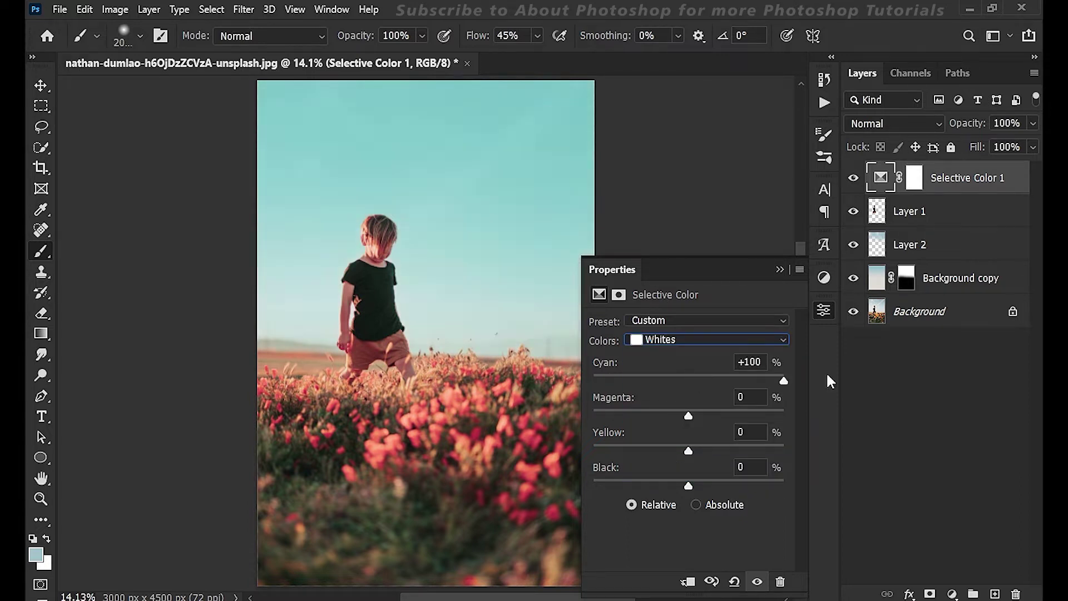
mouse_move(599, 380)
left_mouse_down()
mouse_move(776, 381)
mouse_move(702, 396)
mouse_move(782, 416)
mouse_move(668, 415)
mouse_move(678, 415)
left_mouse_up()
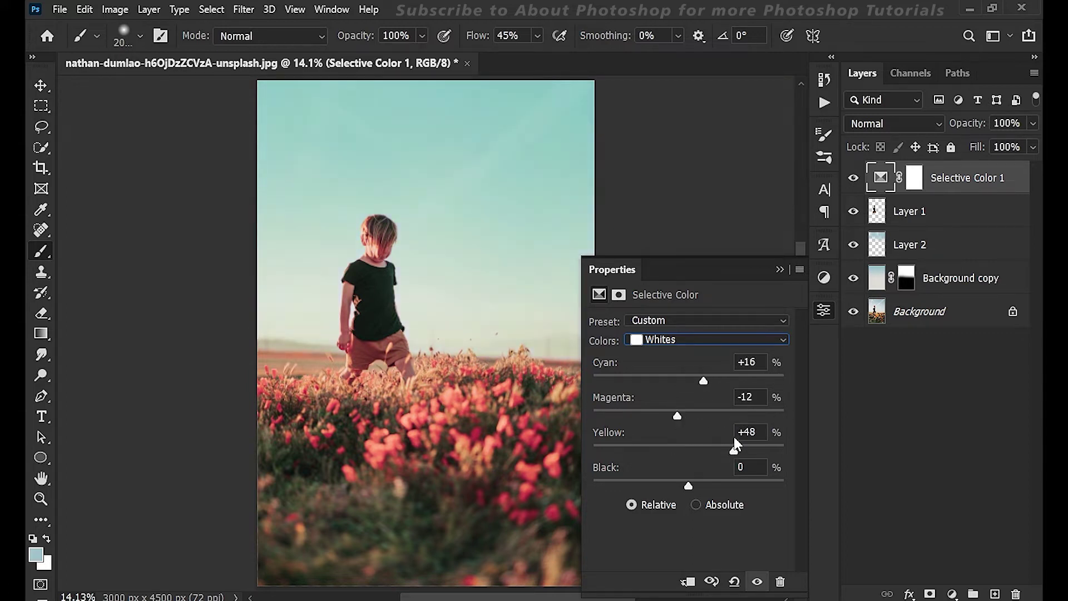
left_click_drag(766, 452, 725, 452)
left_click(779, 270)
Step: Compare the teal-and-pink grade against the original Background
left_click(853, 179)
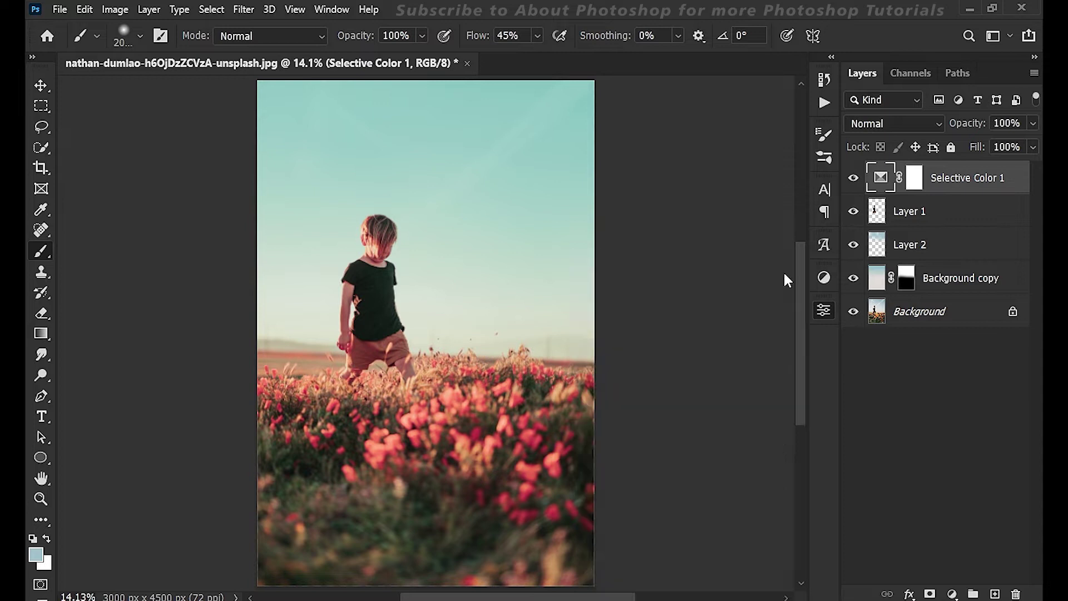
left_click(853, 311, "alt")
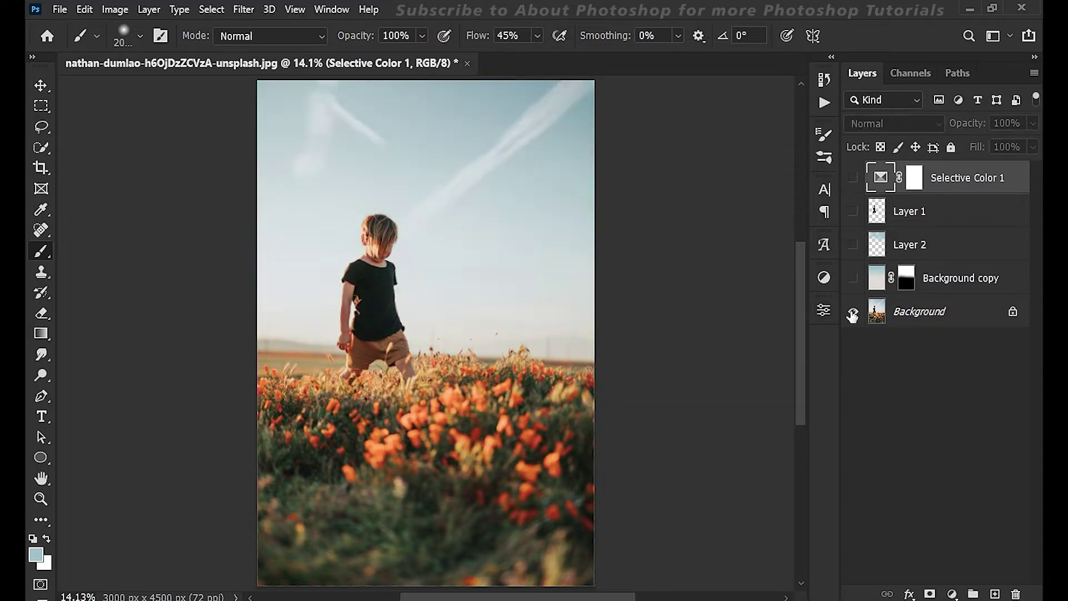
left_click(853, 311, "alt")
left_click(852, 311, "alt")
scroll(438, 395, "up", 4)
scroll(438, 395, "up", 2)
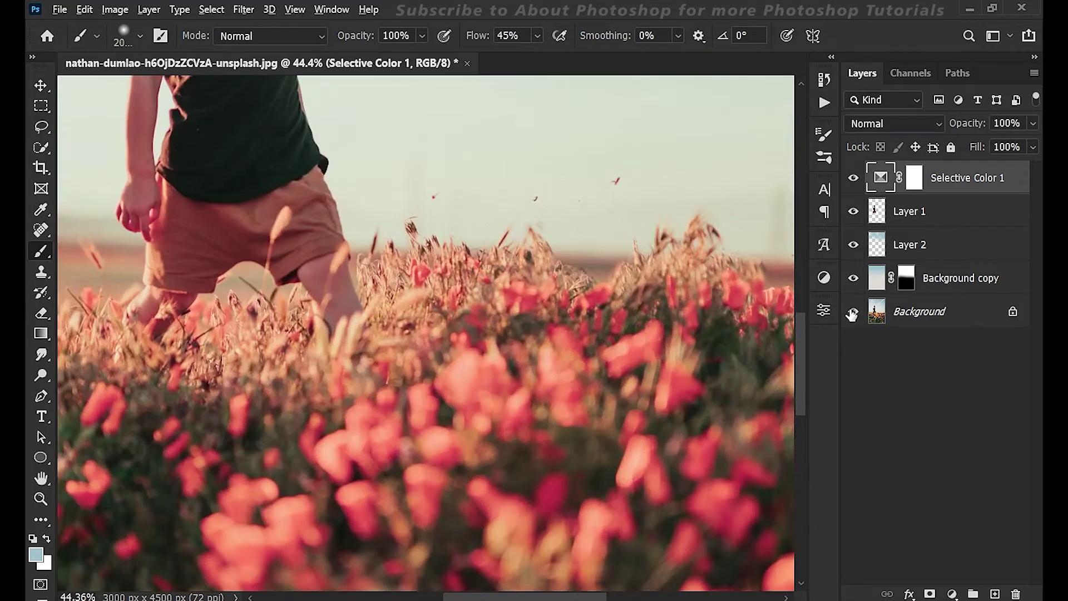
key("ctrl+0")
scroll(355, 313, "up", 2)
scroll(354, 313, "up", 2)
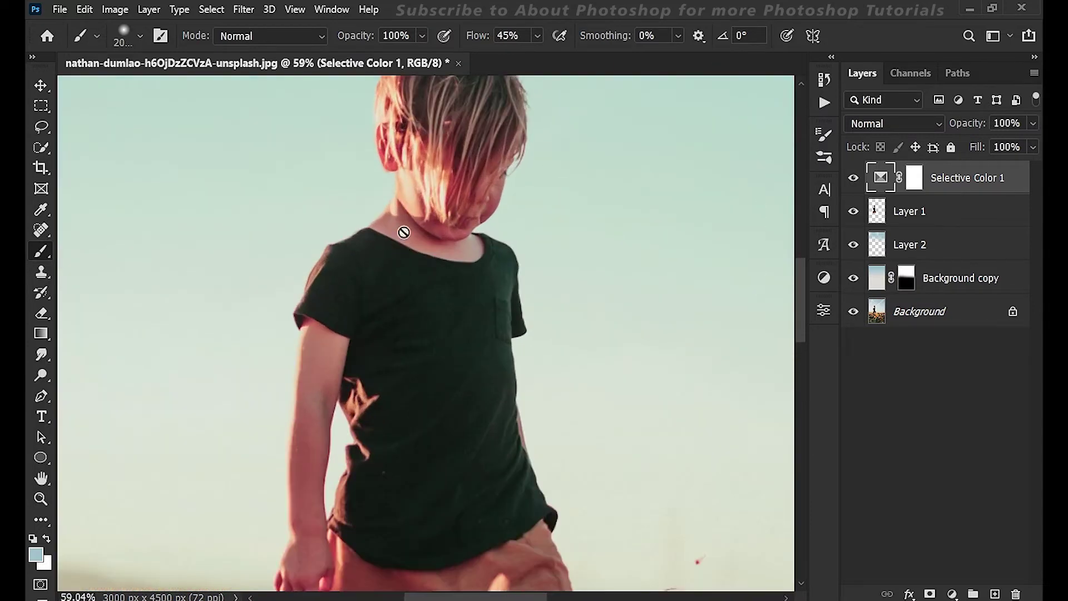
scroll(405, 239, "up", 1)
left_click(853, 311, "alt")
left_click(853, 311, "alt")
left_click(852, 311, "alt")
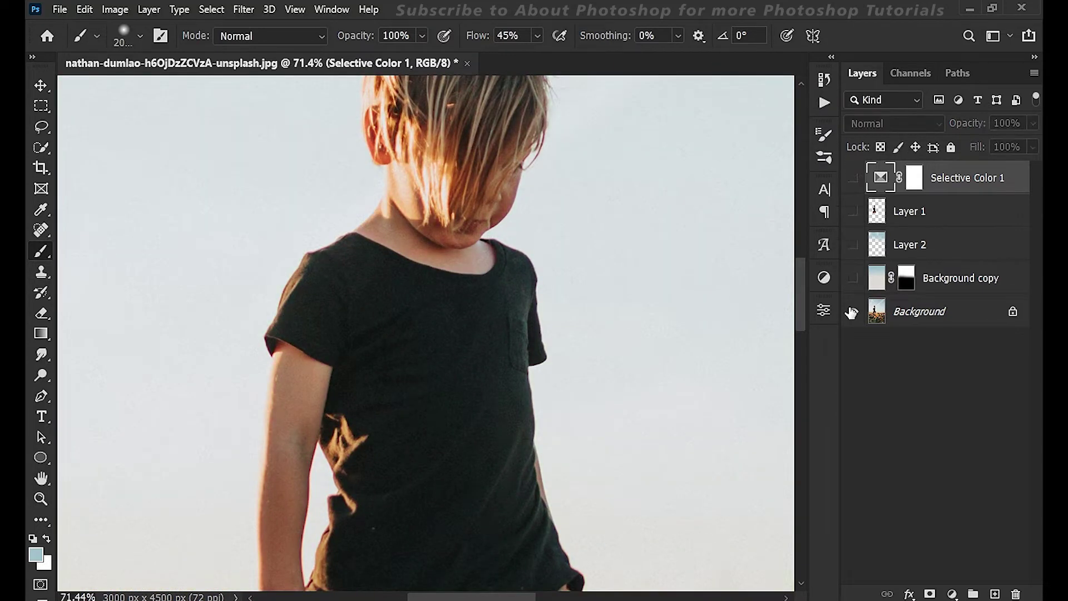
key("ctrl+0")
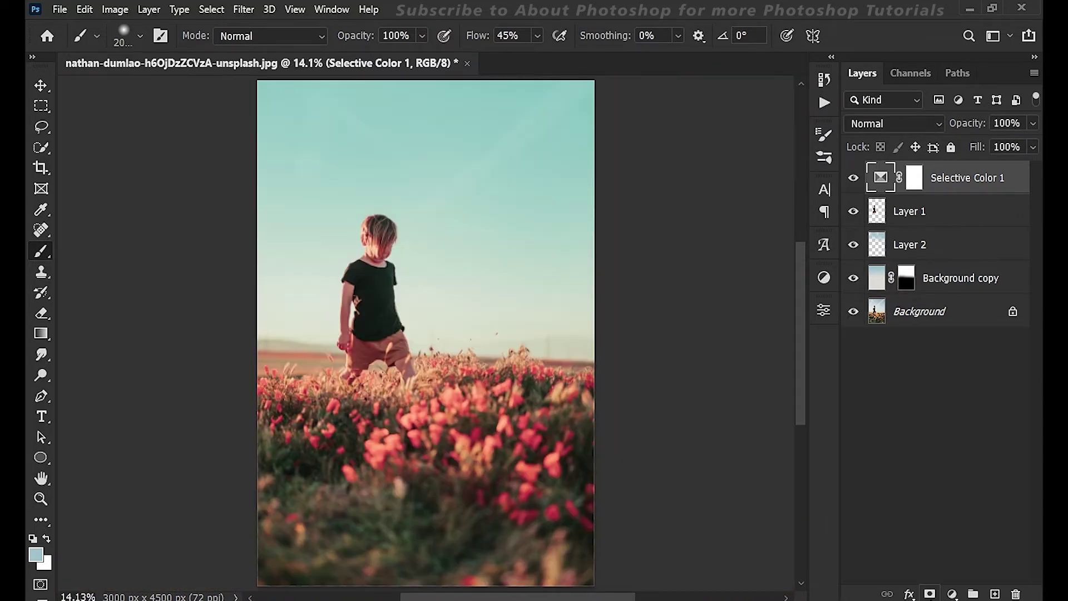
left_click(951, 594)
Step: Add a Channel Mixer adjustment and fine-tune the Red output channel's red, green and blue mix
left_click(953, 498)
left_click_drag(735, 406, 737, 409)
left_click_drag(693, 439, 689, 438)
left_click_drag(689, 475, 686, 472)
Step: Adjust the Green output channel, testing its red mix and pulling blue out
left_click(677, 348)
left_click(690, 363)
left_click_drag(700, 408, 687, 410)
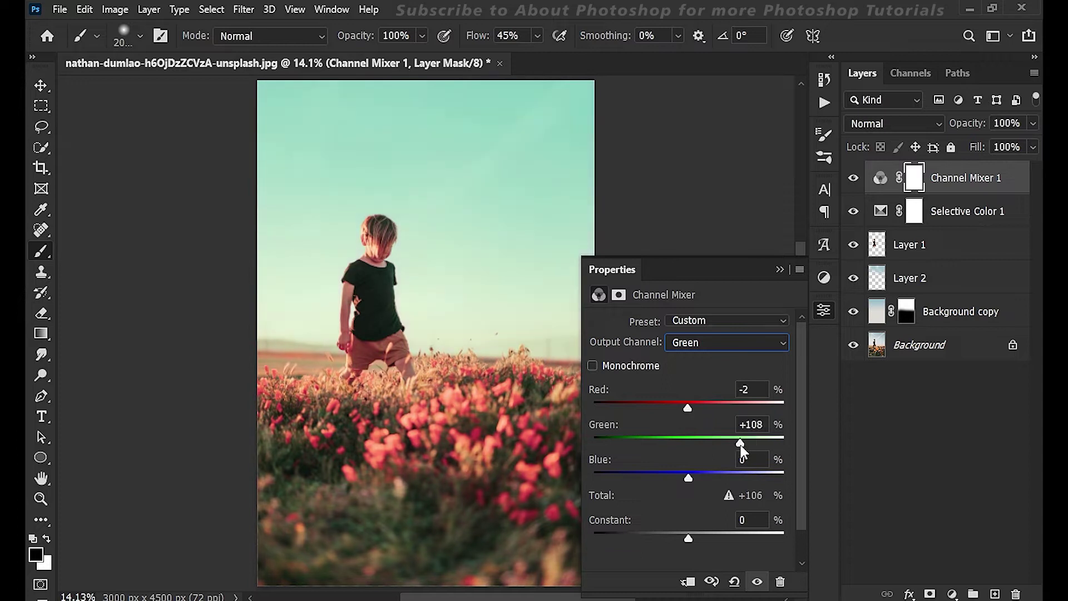
left_click_drag(694, 482, 687, 482)
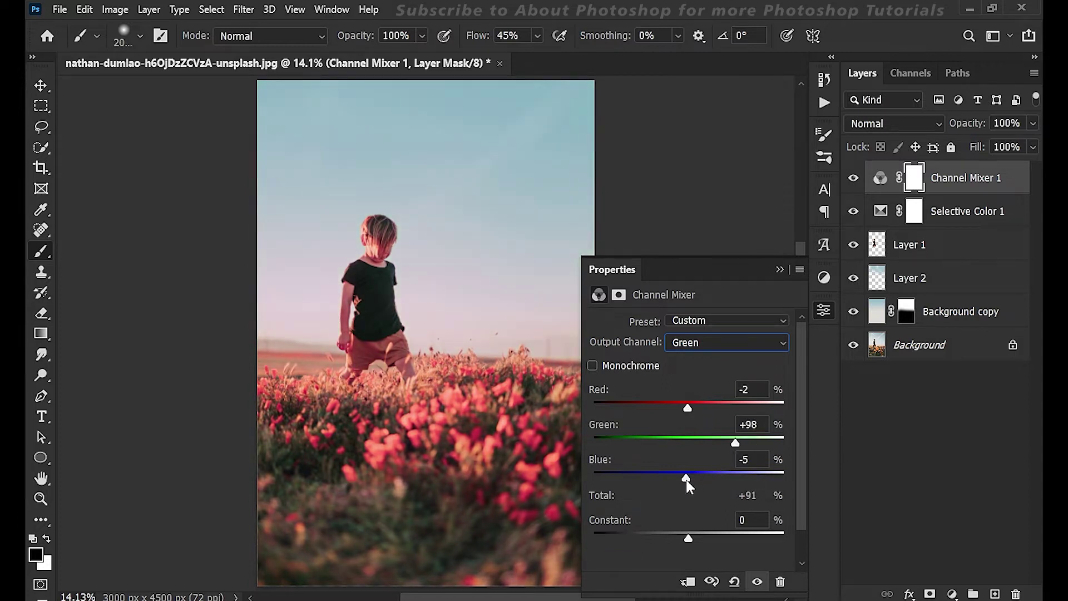
Step: Set the Blue output channel to Red -3, Green +15, Blue +101
left_click(701, 342)
left_click(704, 387)
left_click_drag(696, 402, 687, 409)
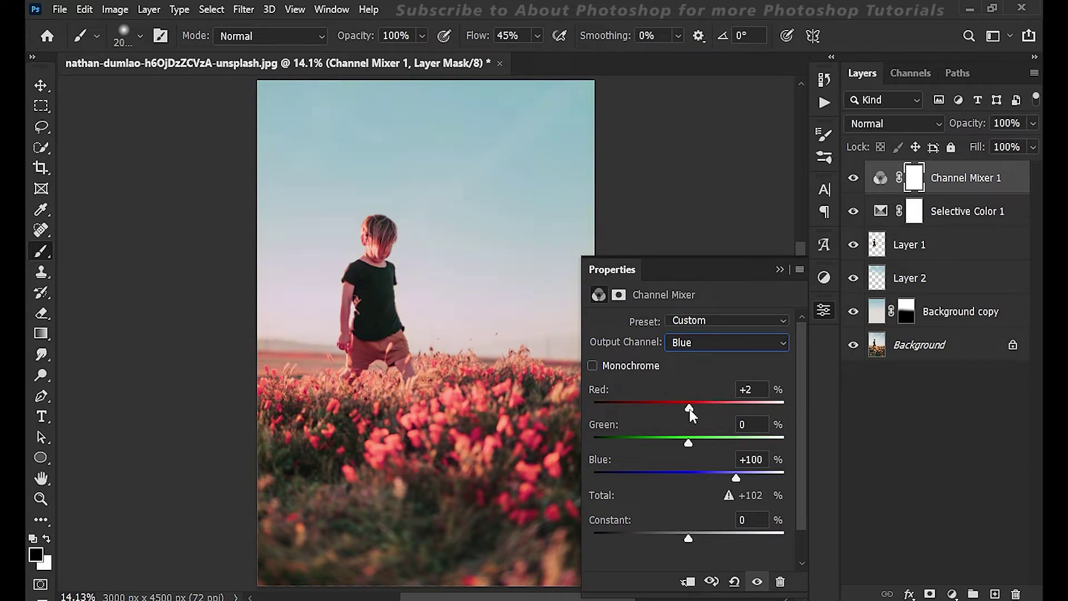
left_click_drag(686, 409, 689, 442)
left_click_drag(737, 474, 735, 474)
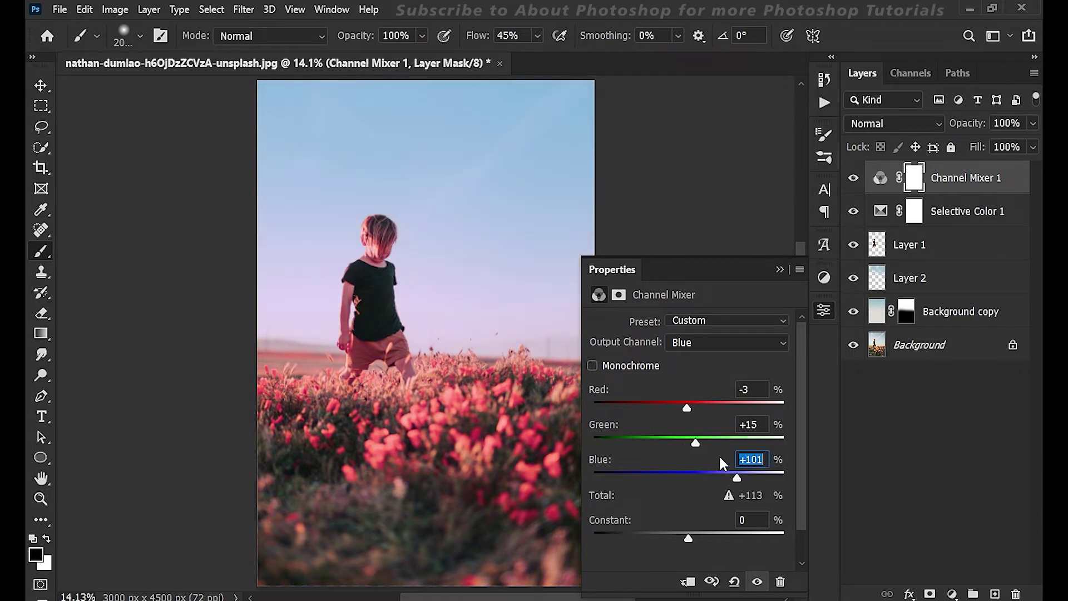
Step: Compare Channel Mixer 1 on and off, preview its blend modes, and view the original Background
left_click(779, 269)
left_click(854, 178)
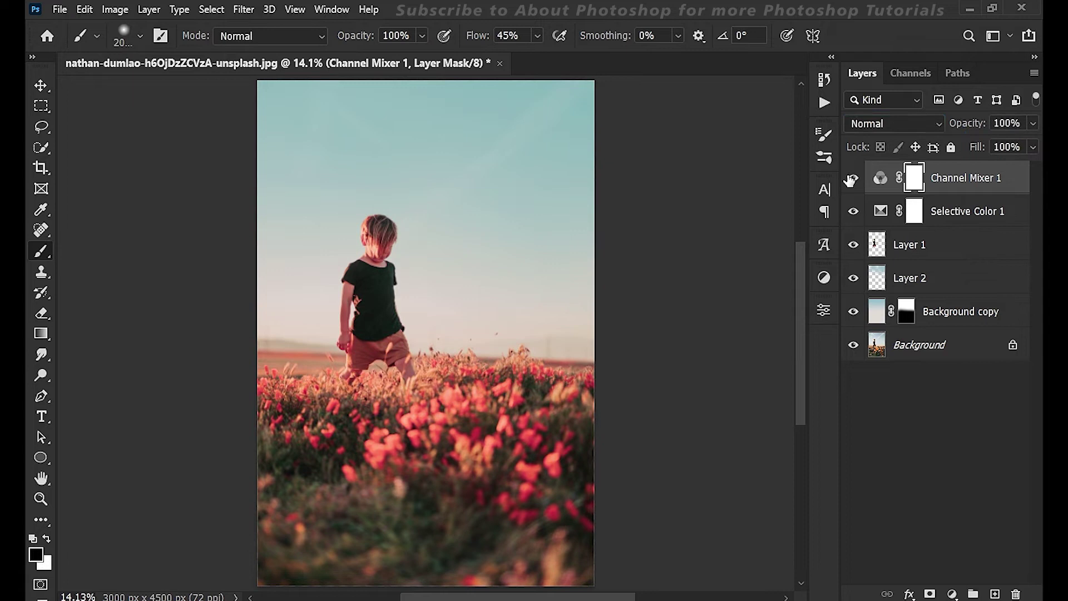
left_click(891, 123)
left_click(854, 345, "alt")
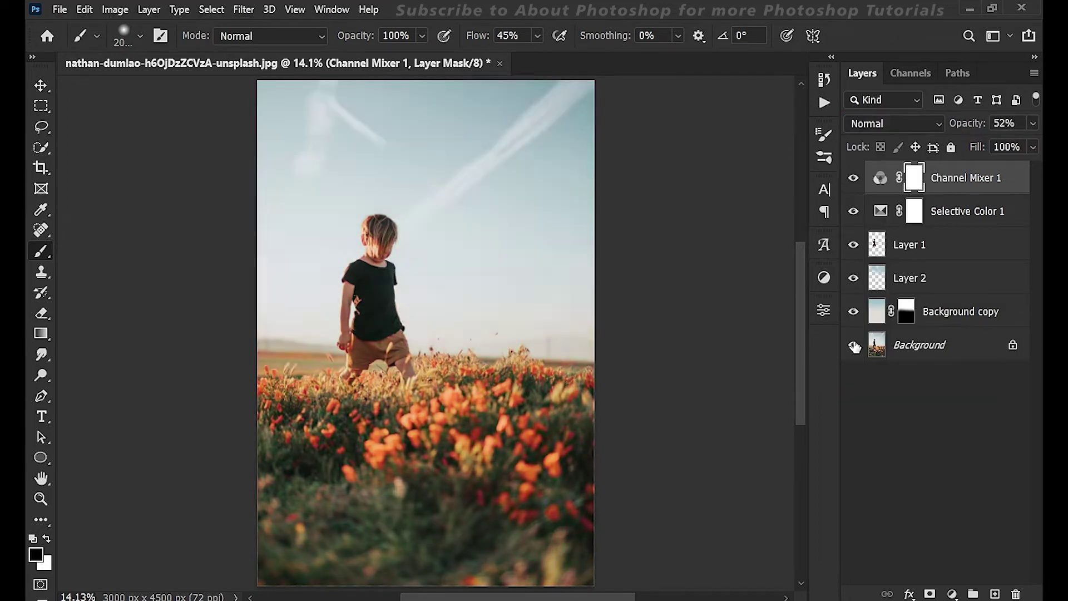
Step: Add a Curves adjustment with shadow, upper-midtone and highlight points forming a gentle S-curve
left_click(950, 594)
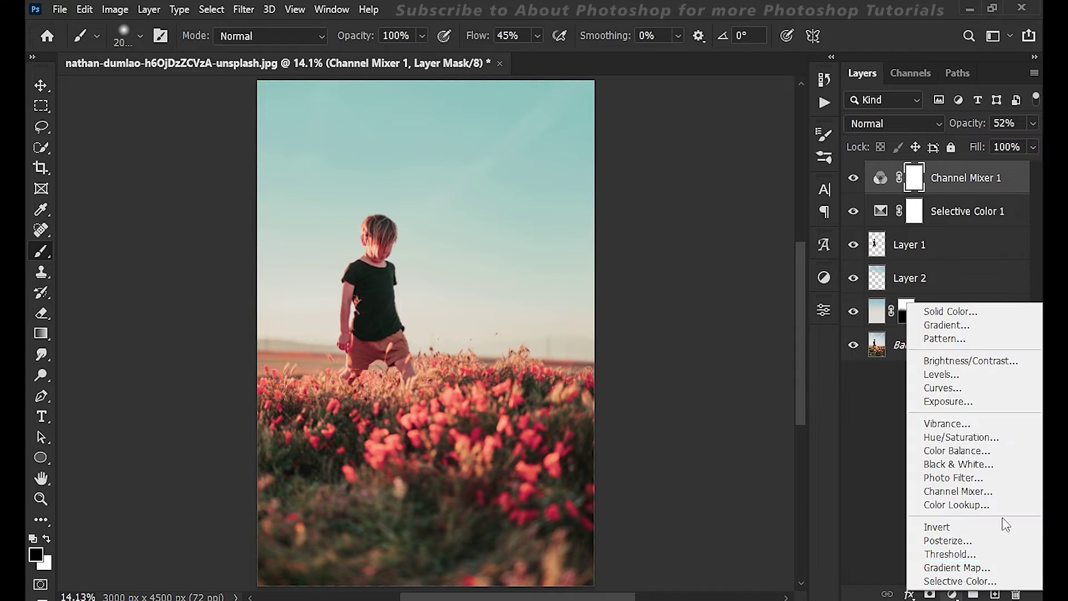
left_click(1000, 395)
left_click(649, 494)
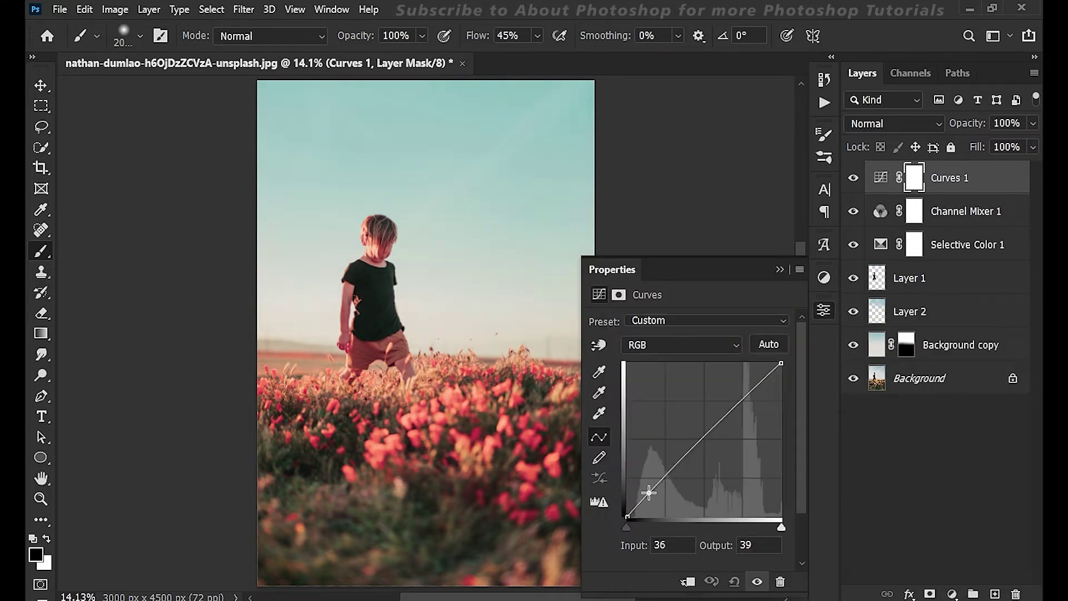
left_click(773, 368)
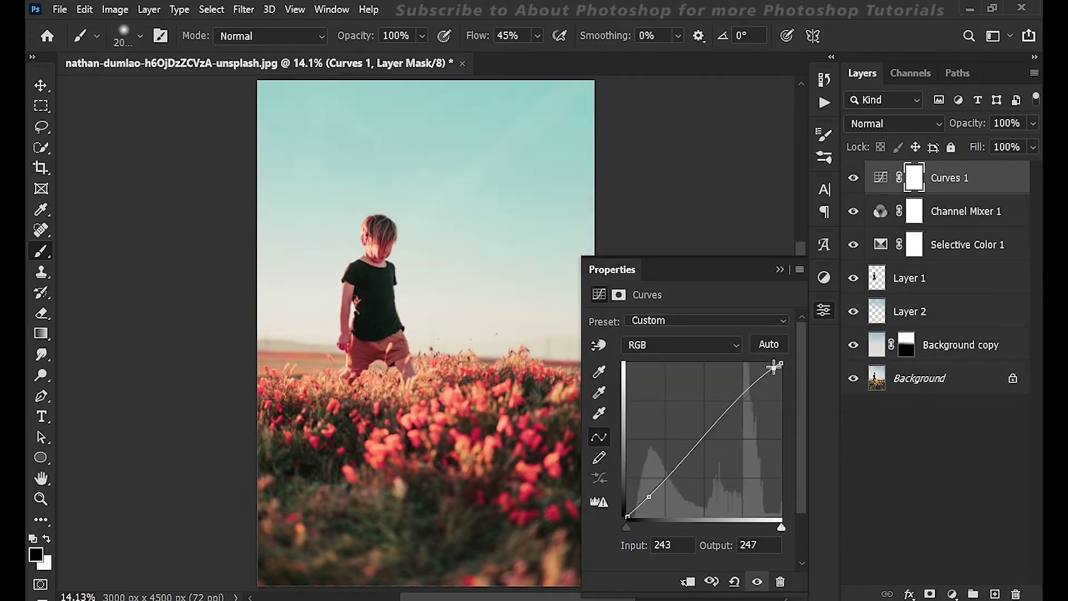
left_click(739, 407)
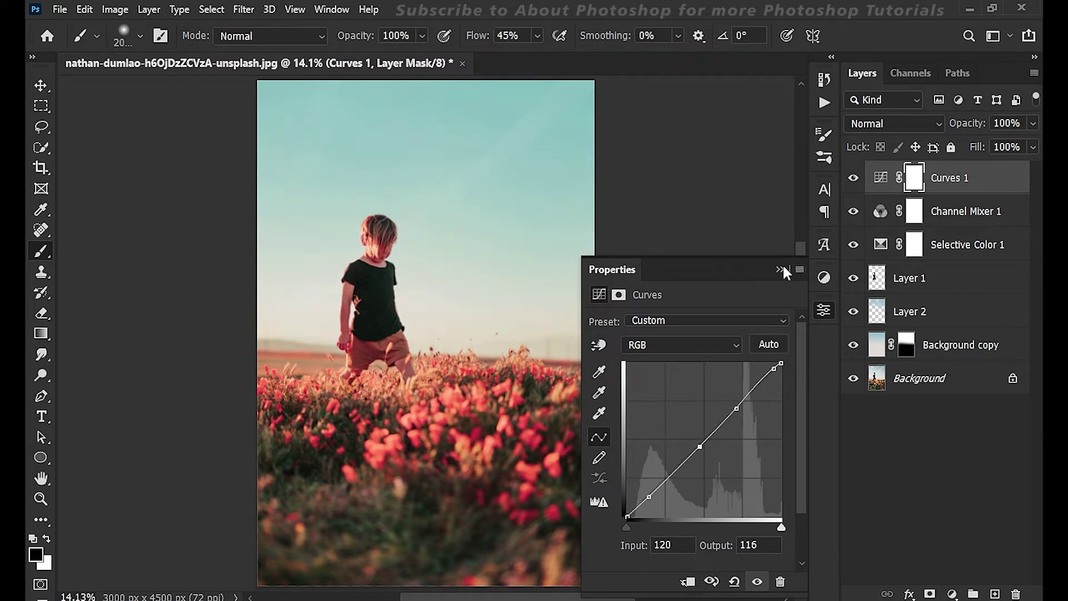
Step: Compare the curved grade against the original Background alone, then restore the graded layers
left_click(781, 270)
left_click(854, 379, "alt")
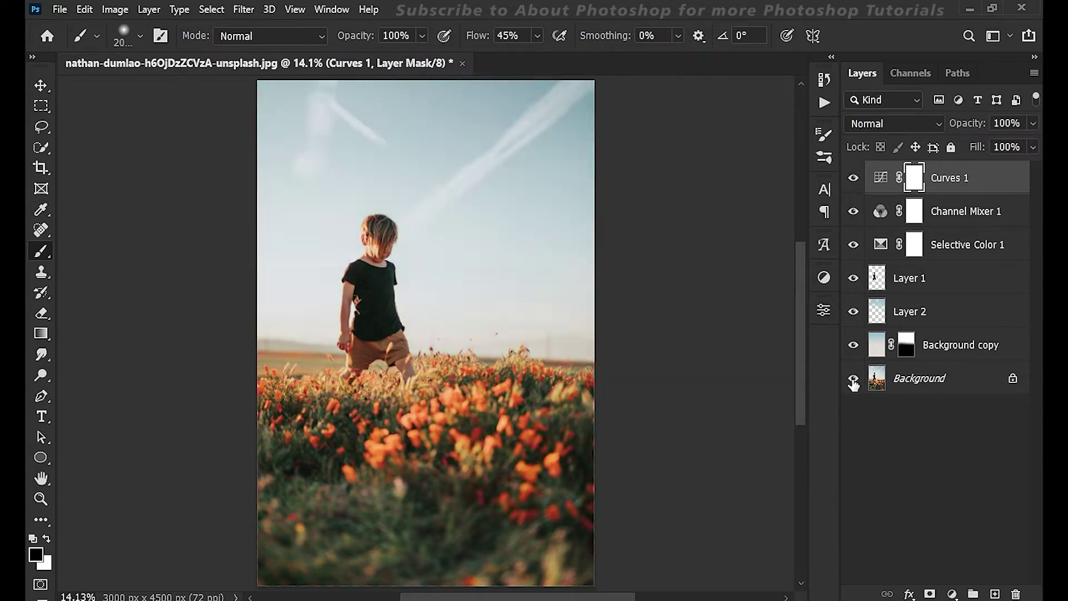
left_click(853, 379, "alt")
left_click(952, 594)
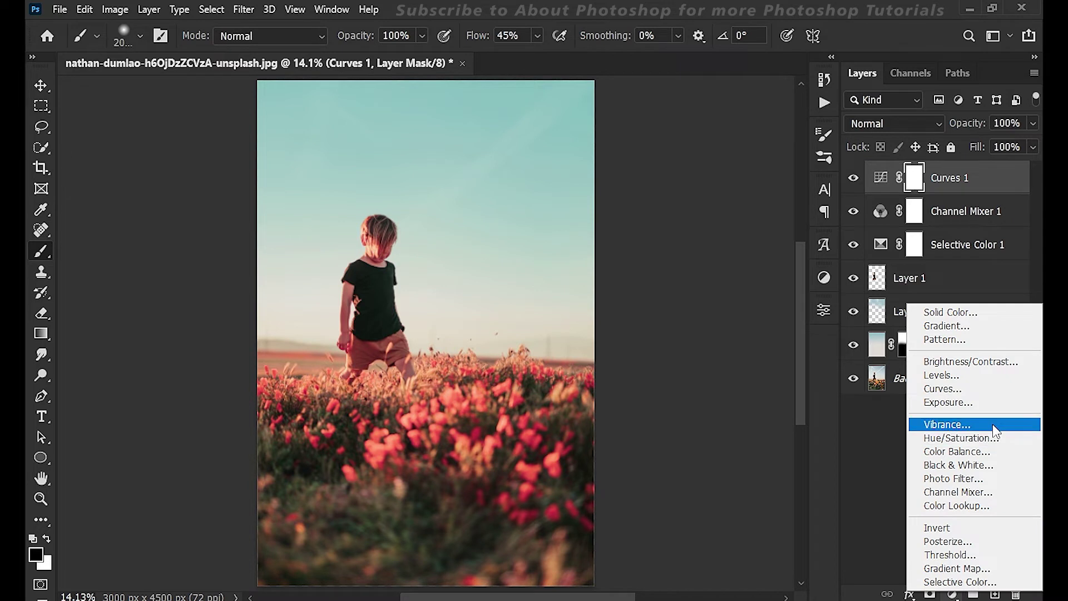
Step: Add a Color Balance adjustment, shifting the midtones' cyan–red and adding slight red and green to shadows
left_click(968, 451)
mouse_move(664, 358)
left_mouse_down()
mouse_move(696, 359)
mouse_move(658, 368)
mouse_move(655, 388)
mouse_move(669, 389)
mouse_move(649, 395)
mouse_move(666, 392)
mouse_move(667, 418)
left_mouse_up()
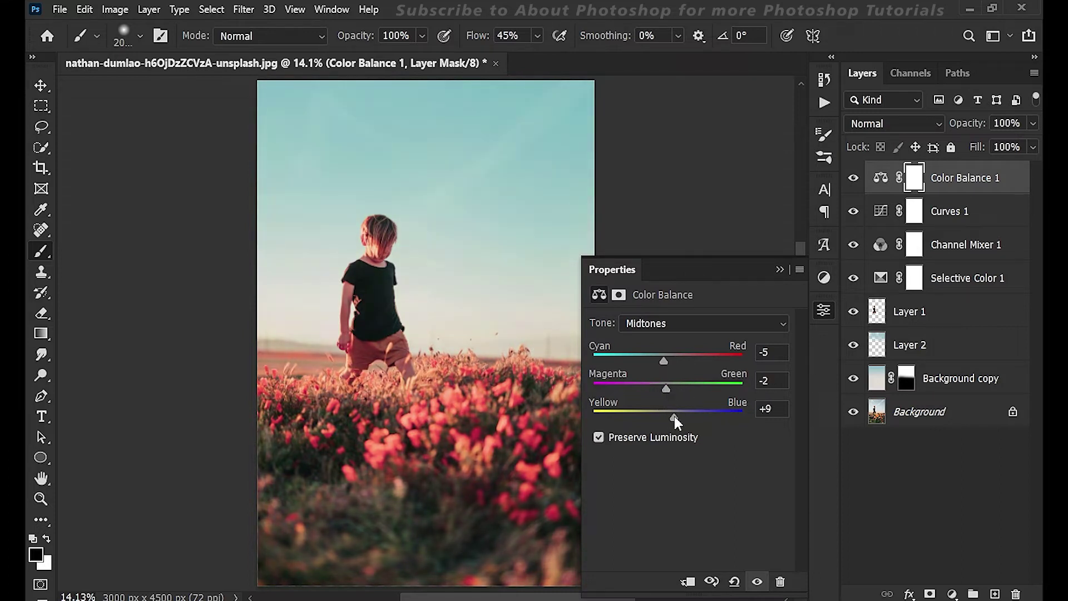
left_click(668, 325)
left_click(667, 336)
mouse_move(657, 354)
left_mouse_down()
mouse_move(668, 356)
mouse_move(666, 384)
left_mouse_up()
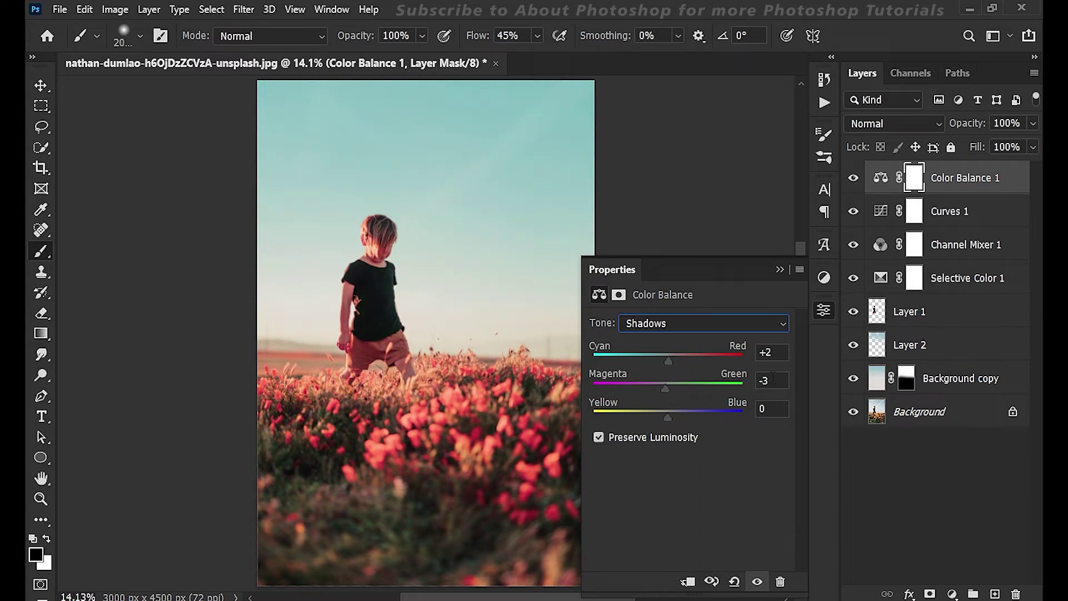
Step: Nudge the Color Balance highlights toward cyan and magenta (-3, +2, -7)
left_click(673, 323)
left_click(676, 363)
left_click_drag(667, 360, 662, 417)
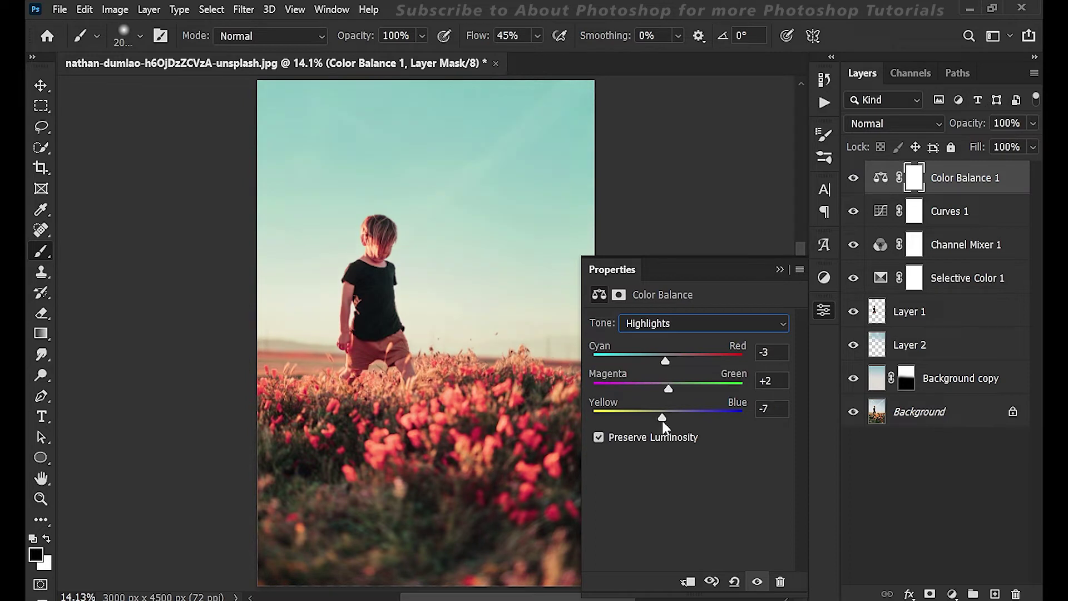
left_click(778, 269)
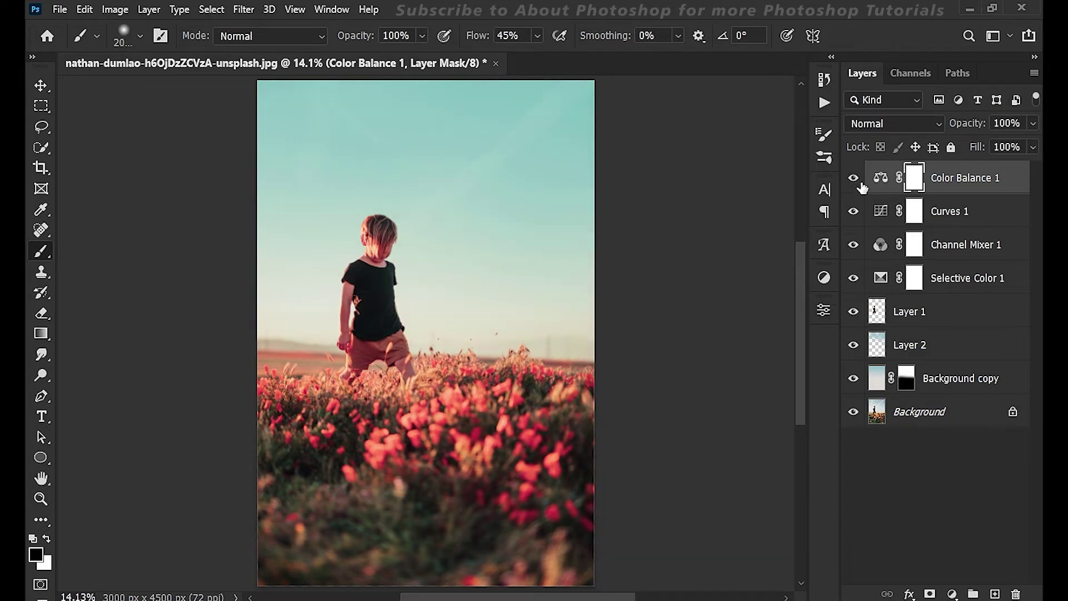
Step: Compare the image with Curves 1 and Color Balance 1 hidden, then show both again
left_click(854, 280)
left_click(854, 280)
left_click_drag(856, 217, 853, 177)
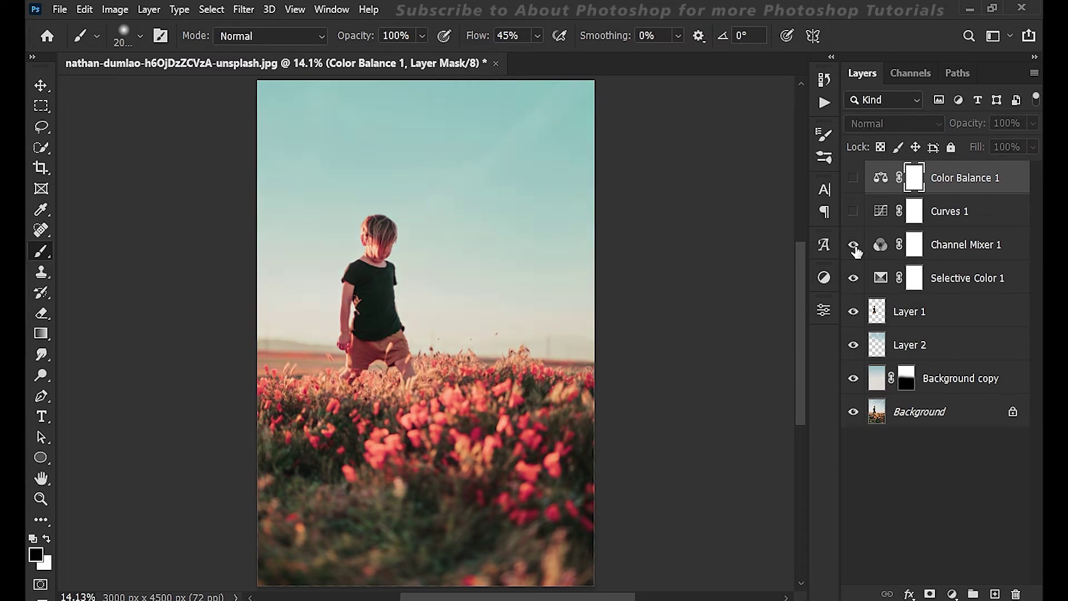
left_click(853, 211)
left_click(1010, 222)
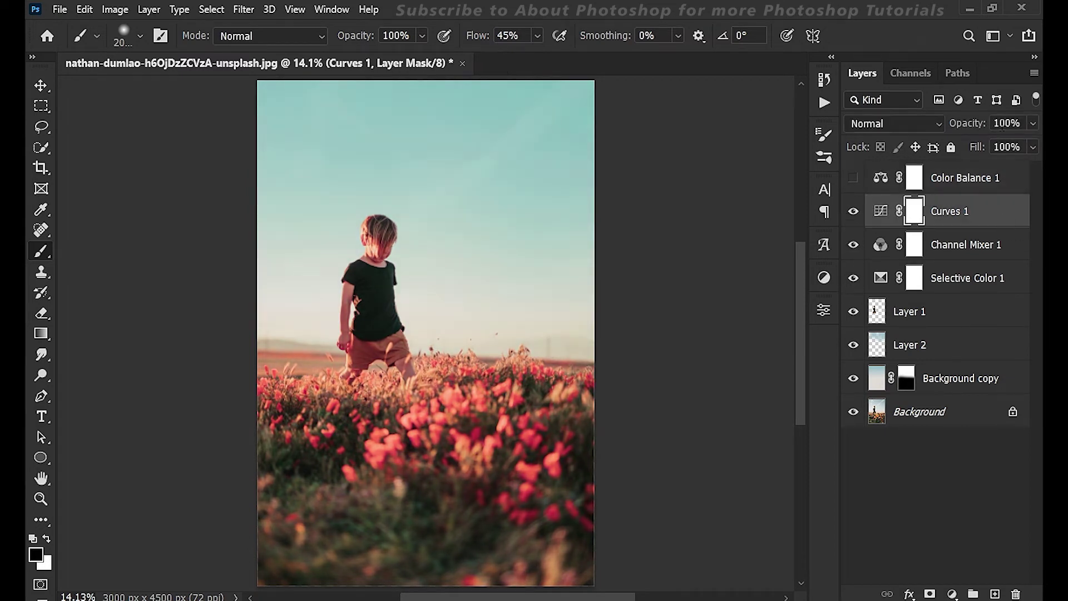
left_click(885, 178)
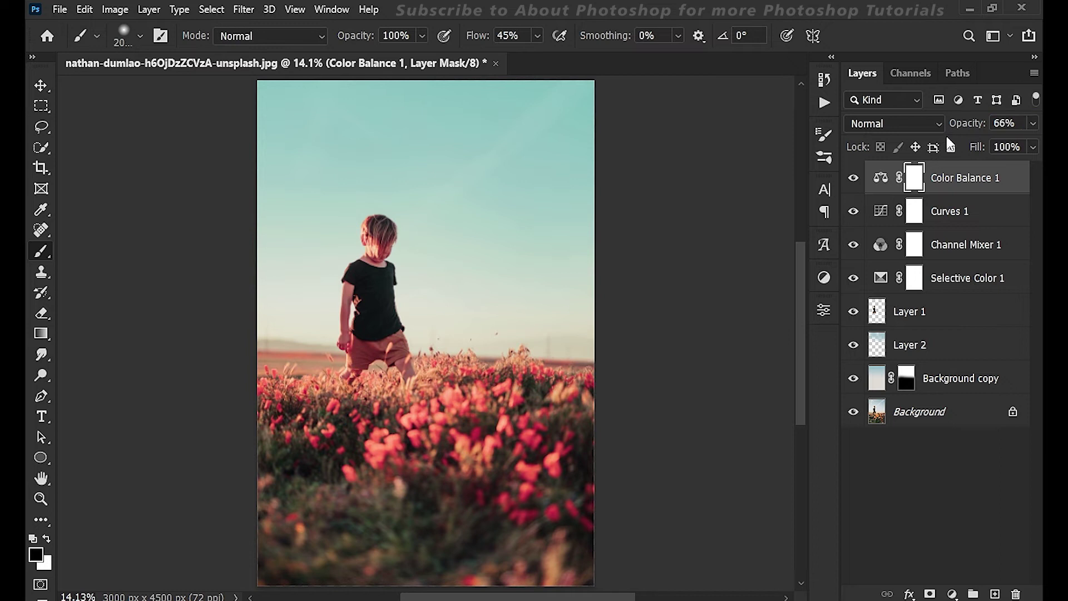
left_click(952, 594)
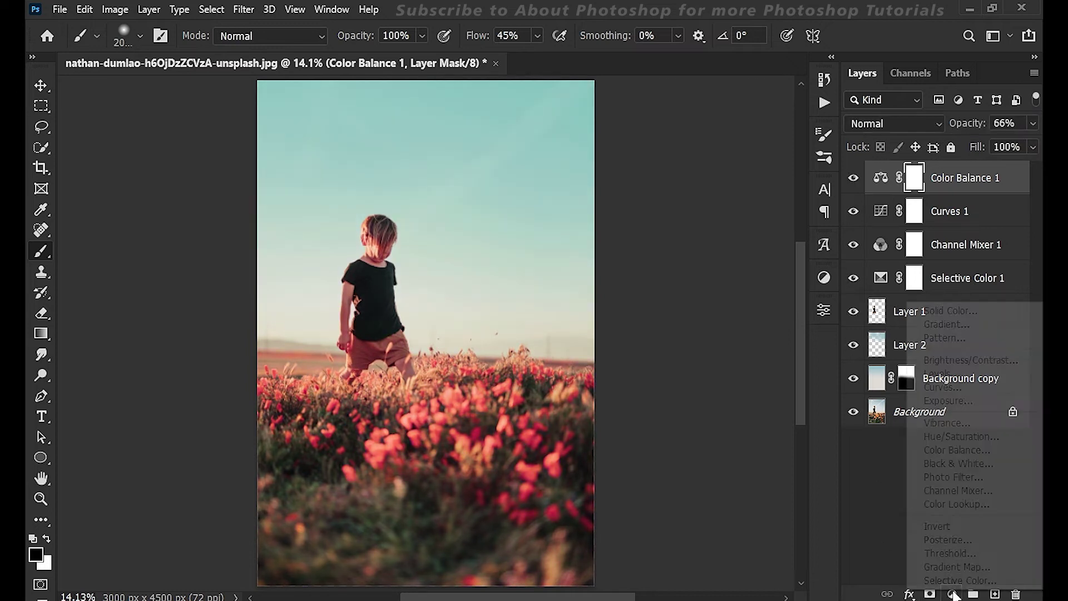
Step: Add a new empty layer
left_click(889, 505)
key("ctrl+shift+alt+n")
left_click(329, 337, "alt")
scroll(328, 337, "up", 2)
Step: Add an Exposure adjustment with an inverted mask and paint its glow beside the boy's arm
left_click(952, 594)
left_click(946, 396)
mouse_move(689, 362)
left_mouse_down()
mouse_move(677, 367)
mouse_move(710, 363)
mouse_move(701, 367)
left_mouse_up()
left_click(908, 355)
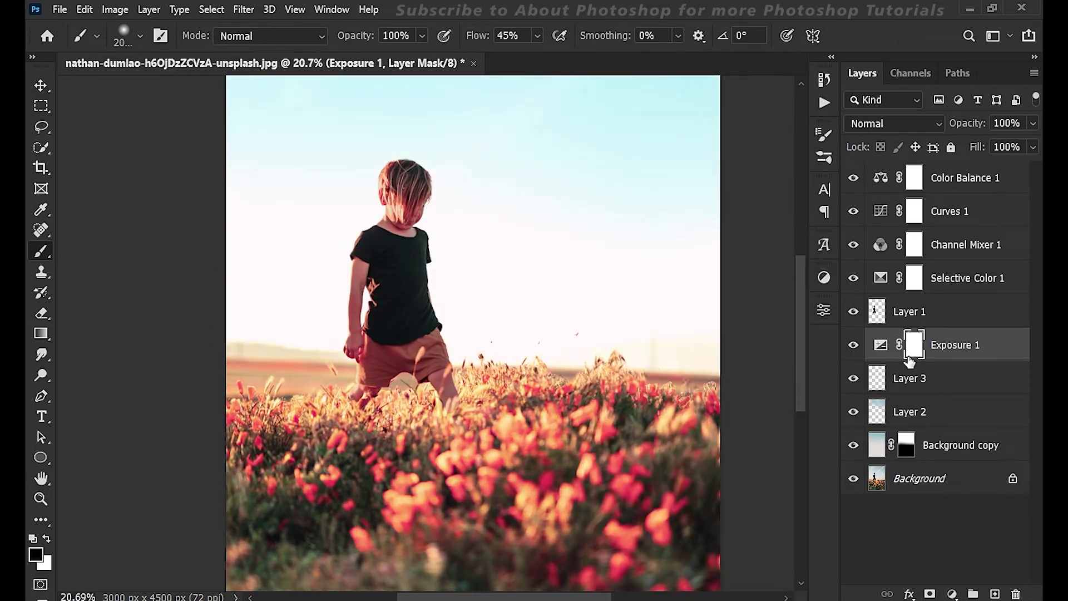
key("ctrl+i")
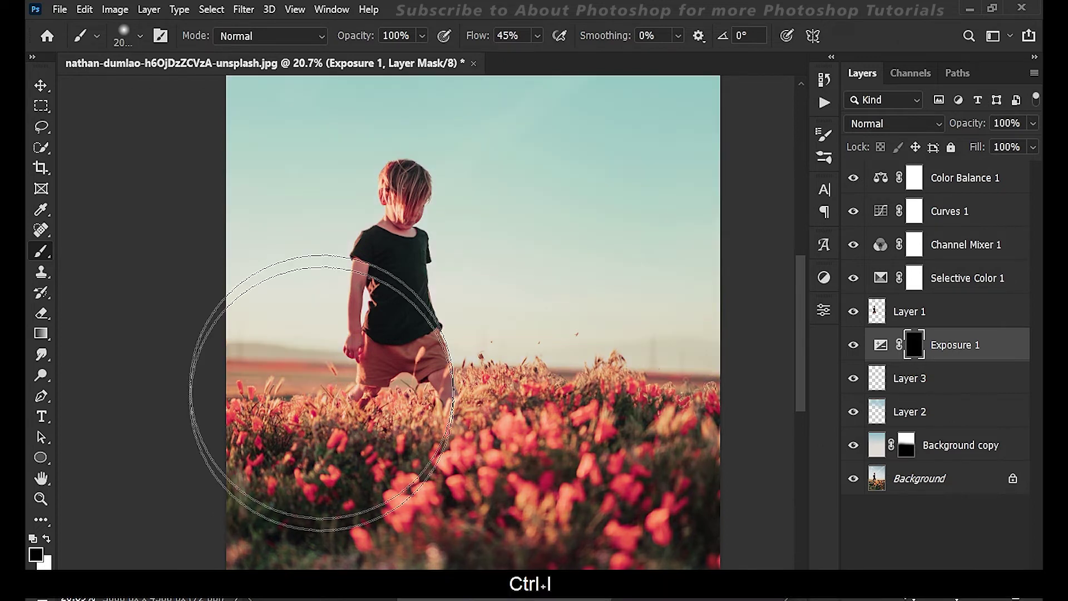
scroll(251, 412, "up", 5)
key("x")
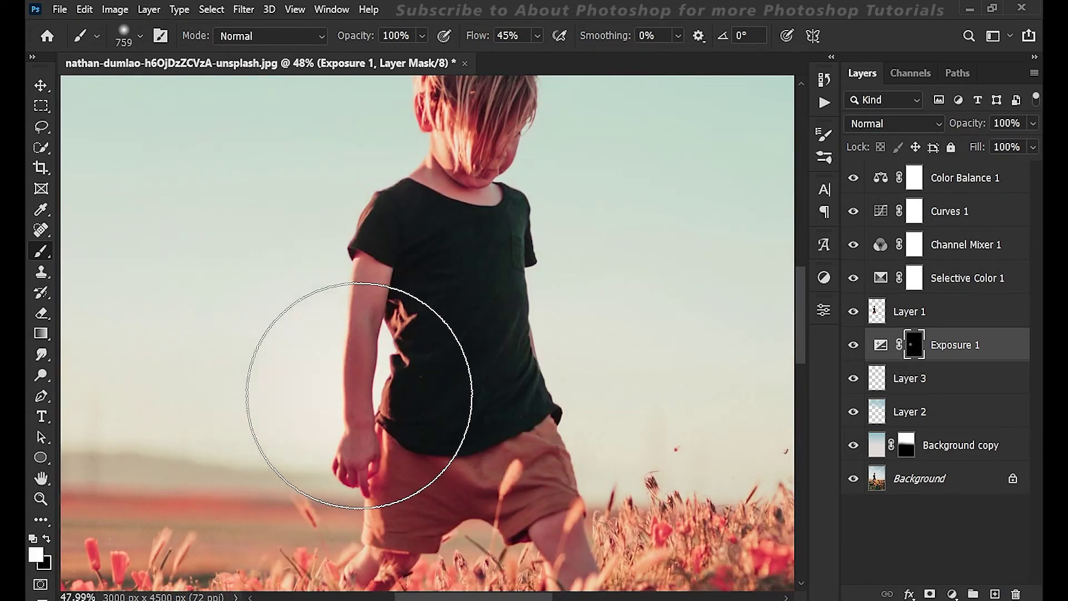
left_click_drag(369, 367, 372, 380)
Step: Move Layer 3 above the boy's Layer 1, paint a white glow beside his arm, and clip it to him
scroll(373, 380, "down", 5)
scroll(362, 320, "up", 3)
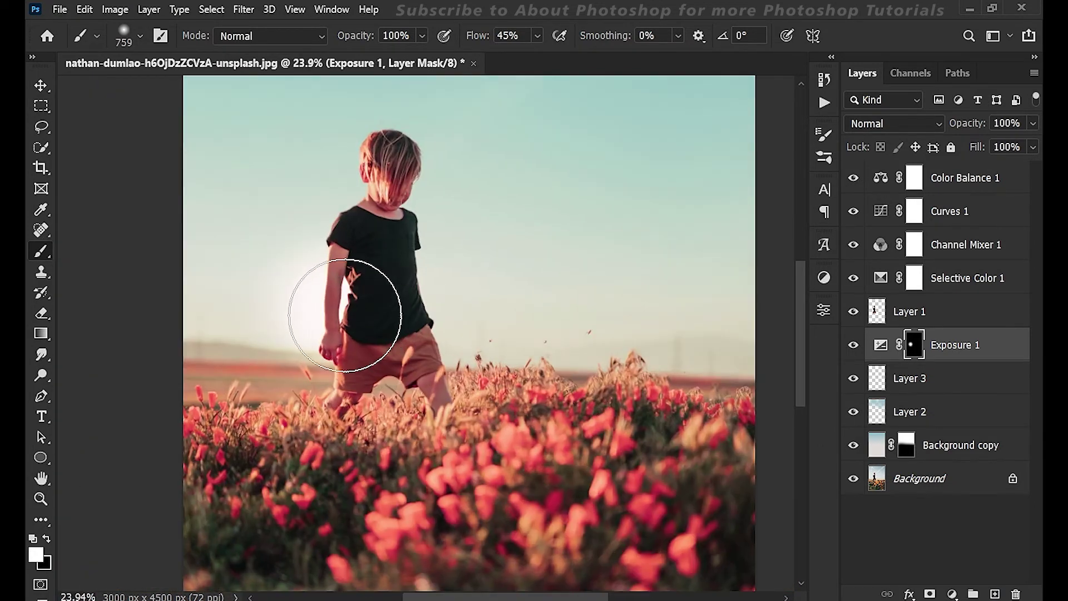
left_click(946, 311)
left_click(954, 353)
left_click_drag(966, 382, 946, 296)
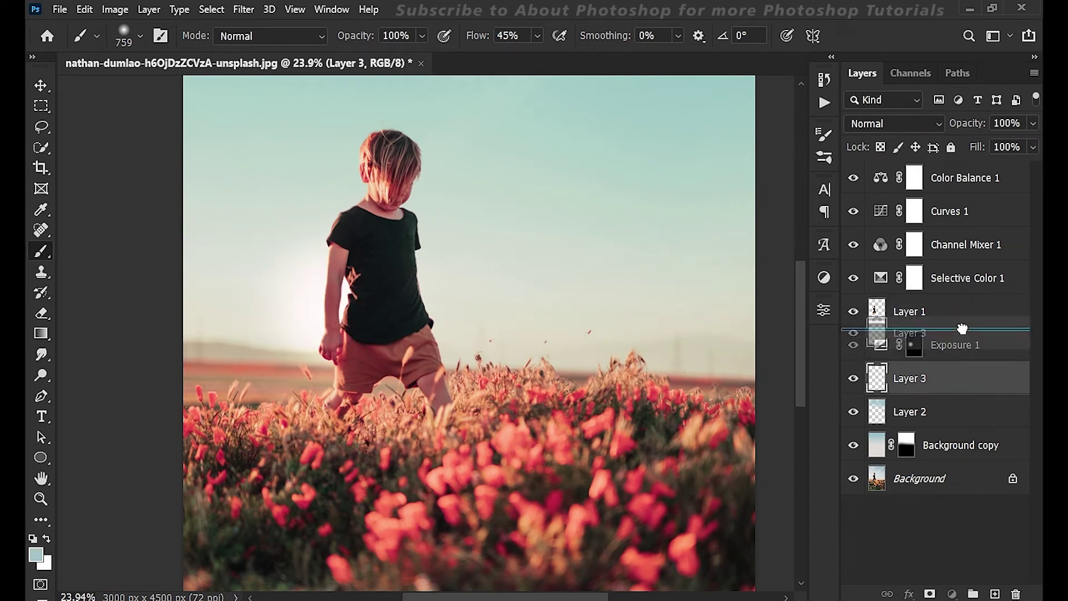
key("x")
left_click(322, 313)
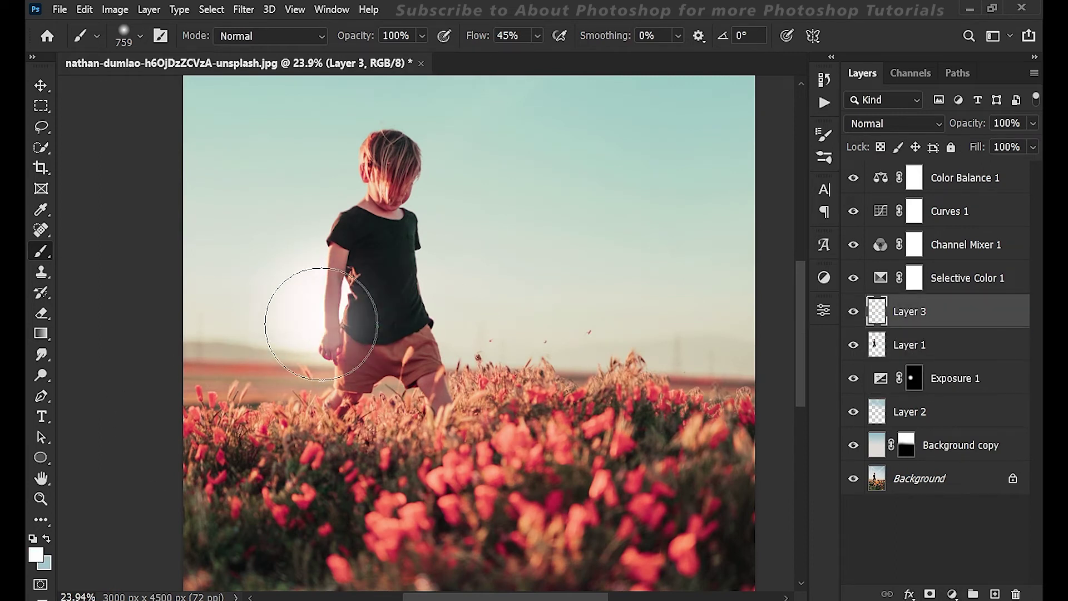
left_click(928, 321, "alt")
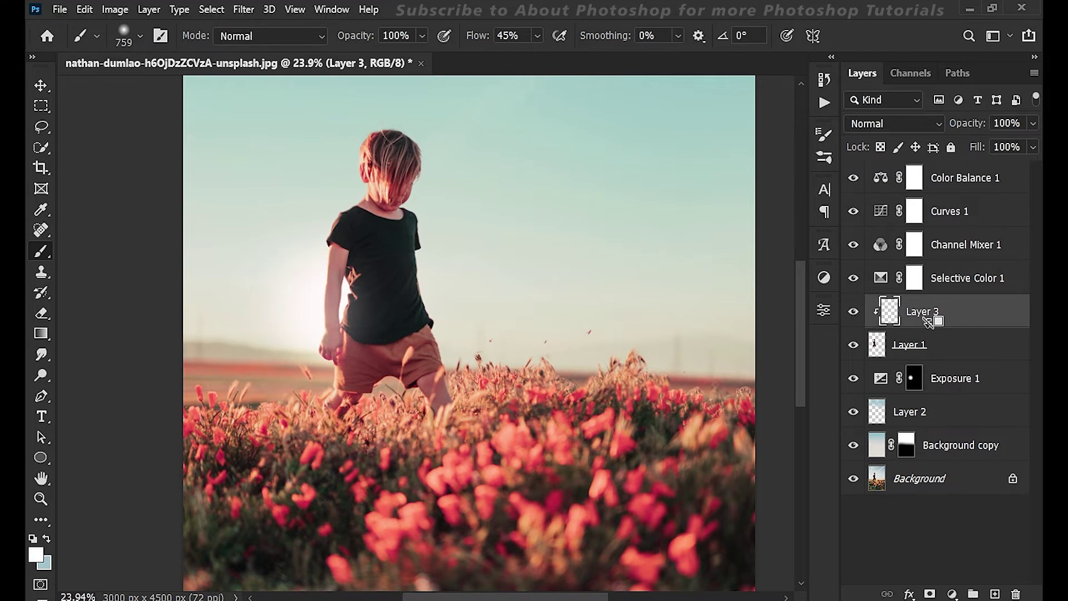
Step: Add Layer 4 above Layer 2 and move it above Exposure 1
scroll(547, 334, "down", 2)
left_click(976, 414)
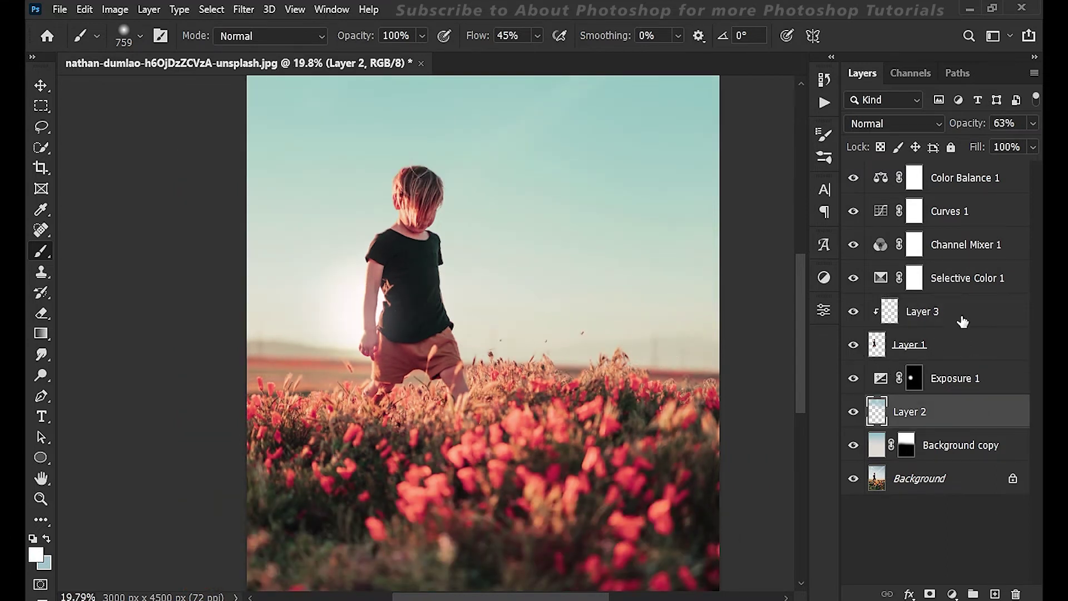
left_click(962, 312)
left_click(977, 412)
left_click(994, 593)
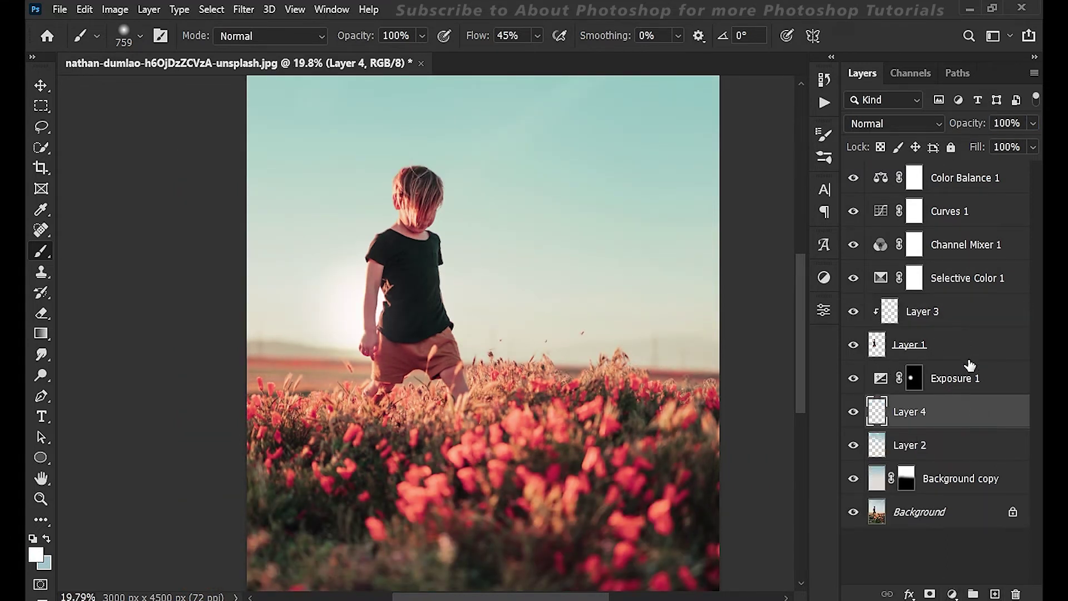
key("ctrl+bracketright")
Step: Add an orange Solid Color fill in Overlay mode with an inverted mask
left_click(952, 594)
left_click(934, 321)
left_click_drag(845, 471, 844, 515)
left_click(982, 322)
key("b")
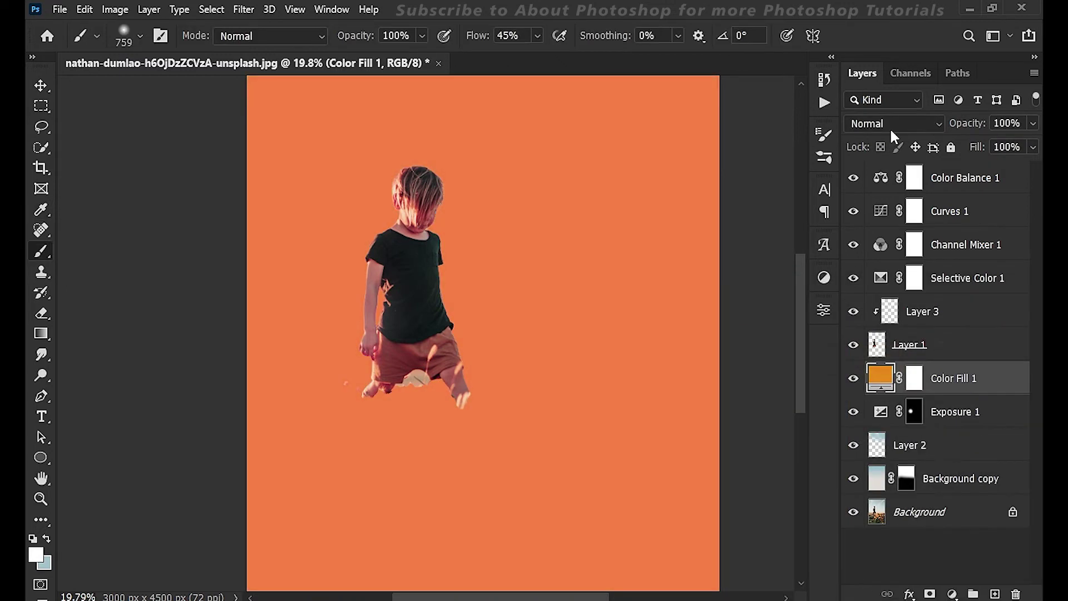
left_click(890, 123)
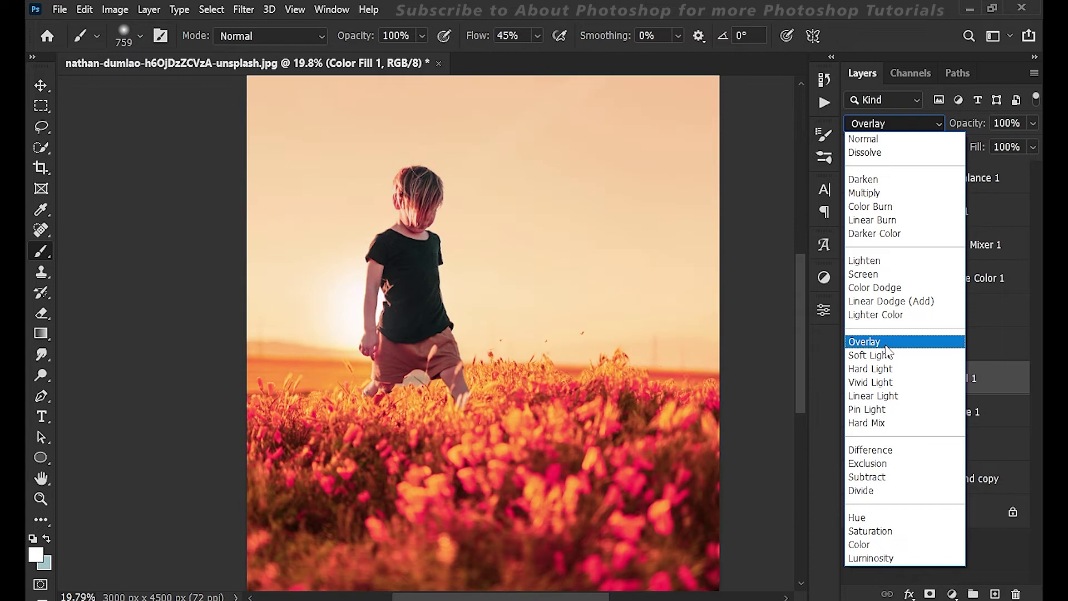
left_click(884, 341)
left_click(914, 378)
key("ctrl+i")
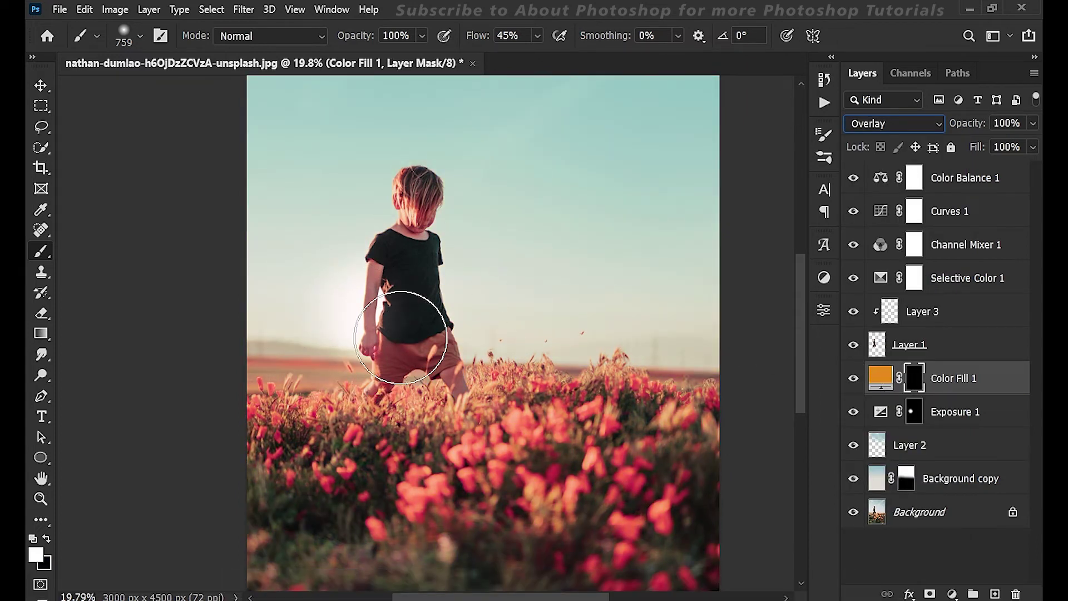
Step: Paint the warm fill near the boy's hand, then scale the Exposure 1 glow and move it toward the hand
left_click_drag(371, 329, 388, 350)
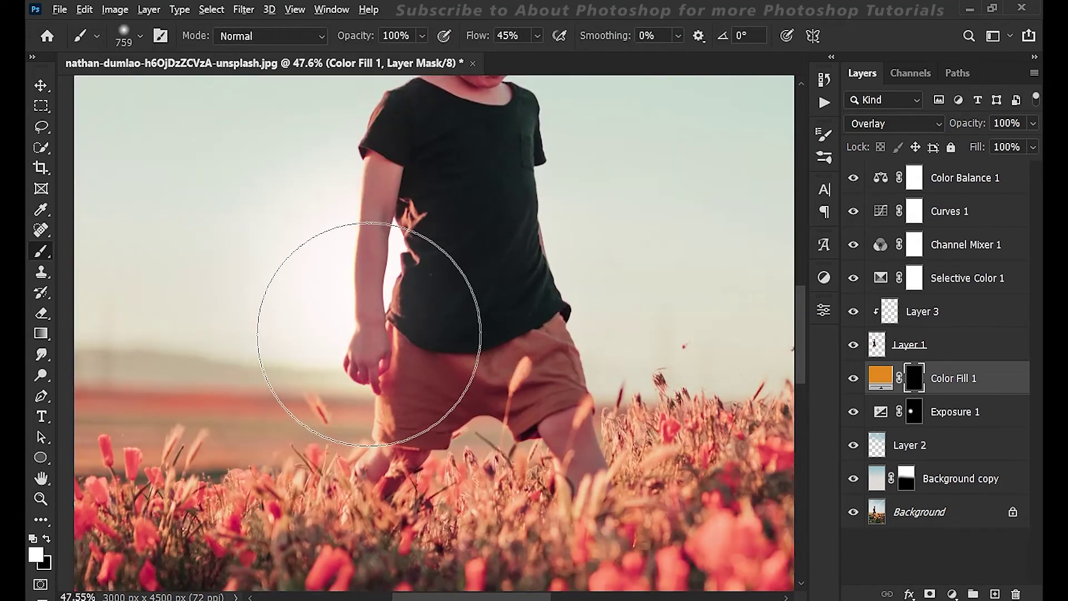
key("bracketright")
key("bracketright")
key("bracketright")
left_click(297, 312)
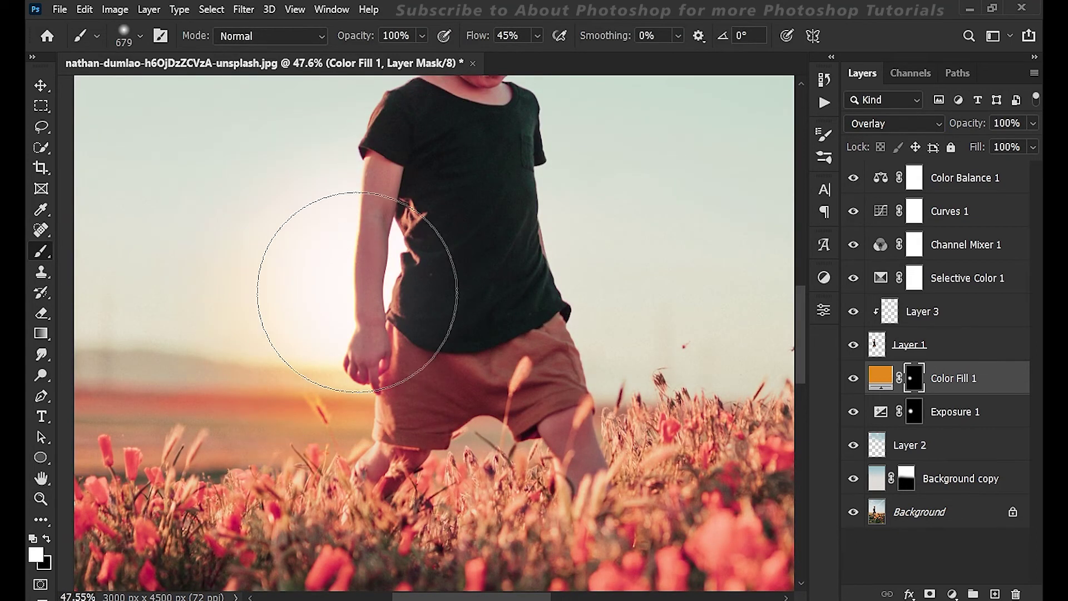
left_click(998, 411)
key("ctrl+t")
left_click_drag(648, 317, 525, 286)
left_click_drag(406, 369, 453, 381)
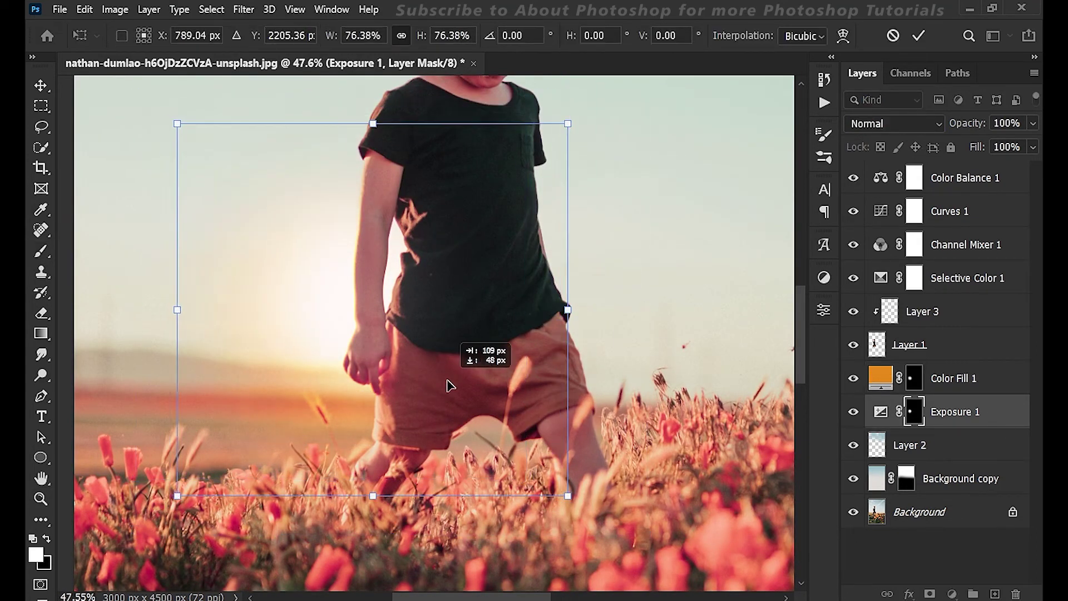
key("Return")
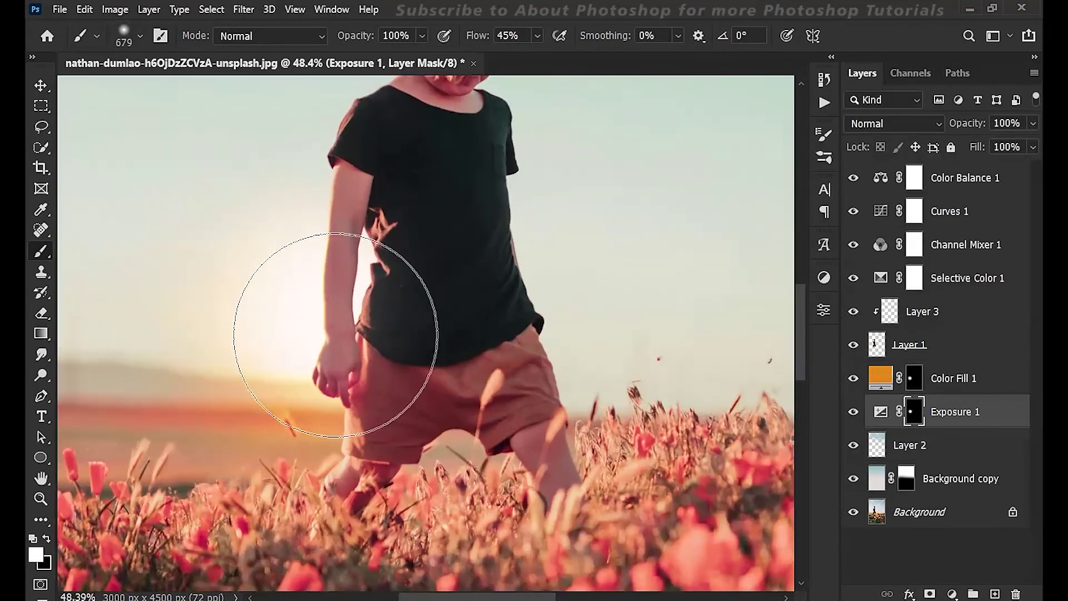
key("ctrl+0")
Step: Change Color Fill 1 to a salmon pink sampled from the flowers and compare it hidden
double_click(880, 378)
left_click(504, 419)
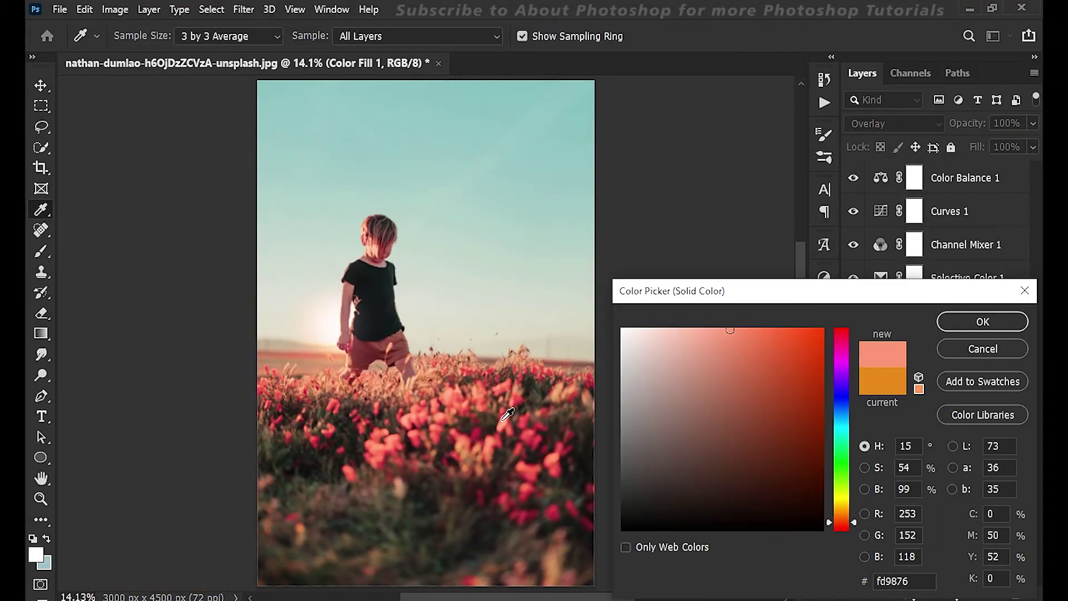
key("Return")
key("b")
scroll(323, 381, "up", 1)
scroll(310, 339, "up", 5)
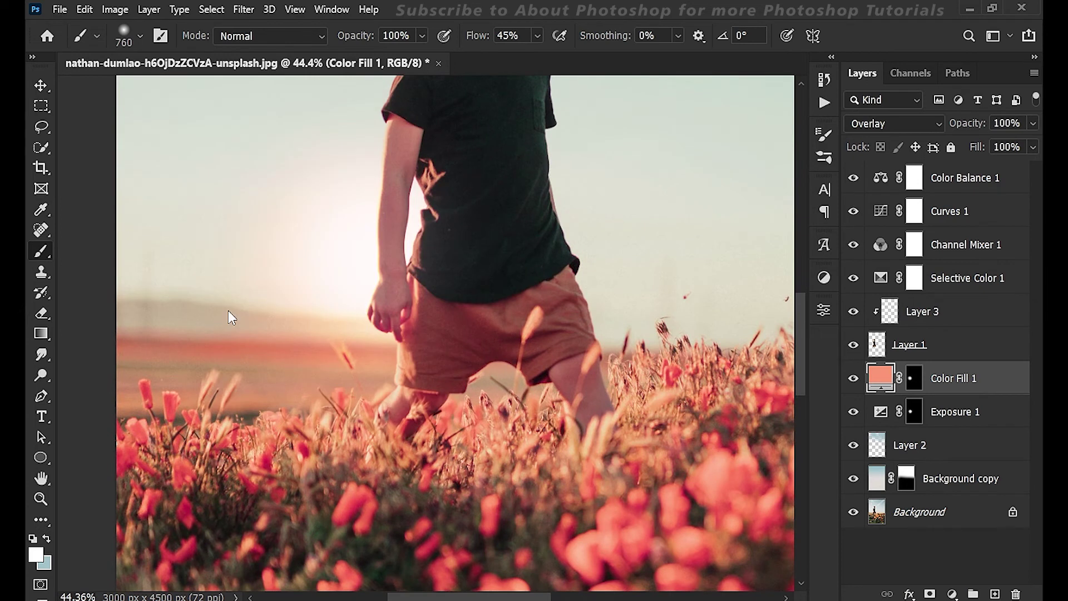
left_click(914, 378)
key("ctrl+0")
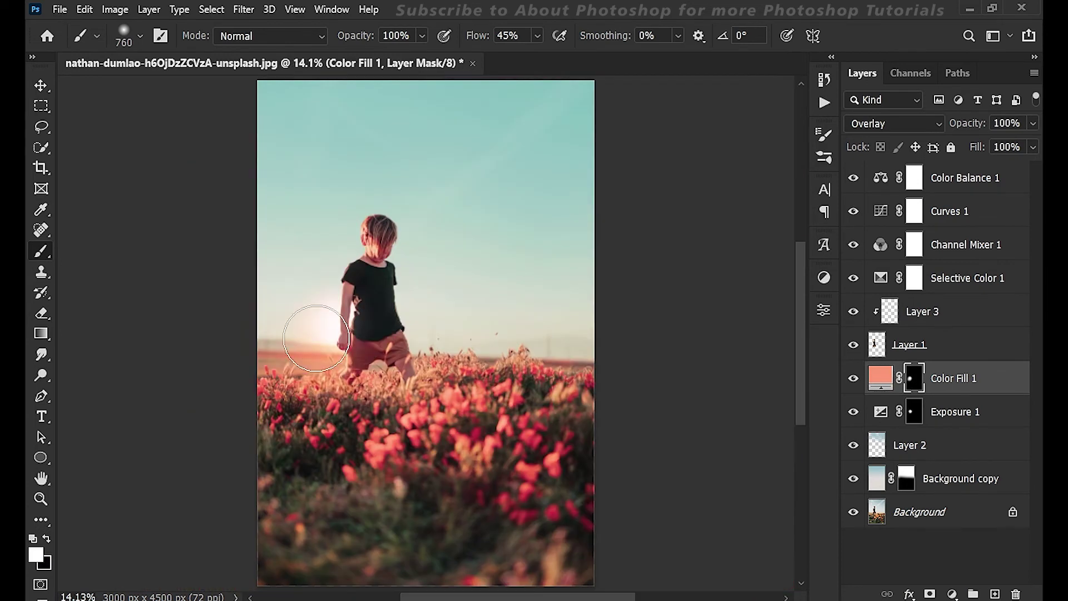
left_click(853, 378)
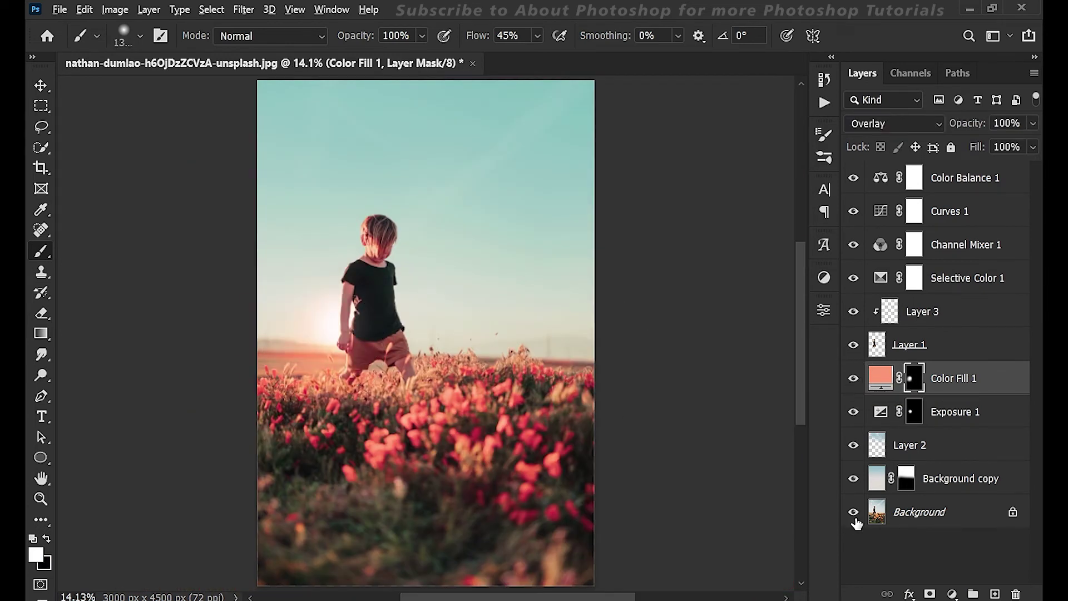
Step: Duplicate Exposure 1 and resize the copied glow mask to widen the glow
left_click(956, 412)
key("ctrl+j")
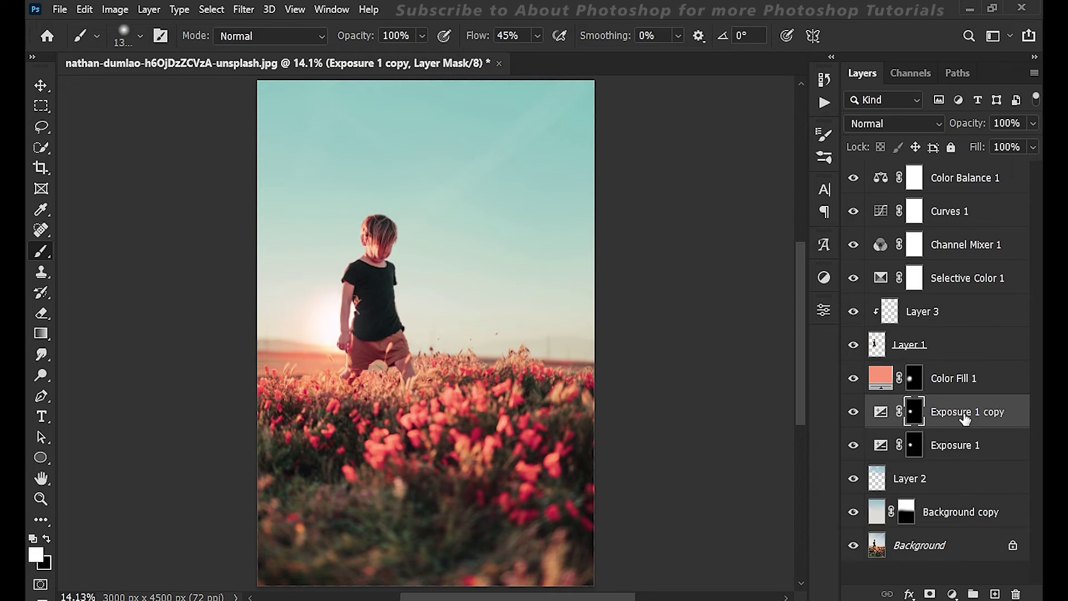
key("ctrl+t")
left_click_drag(350, 348, 345, 328)
key("Return")
key("b")
left_click(968, 457)
key("ctrl+t")
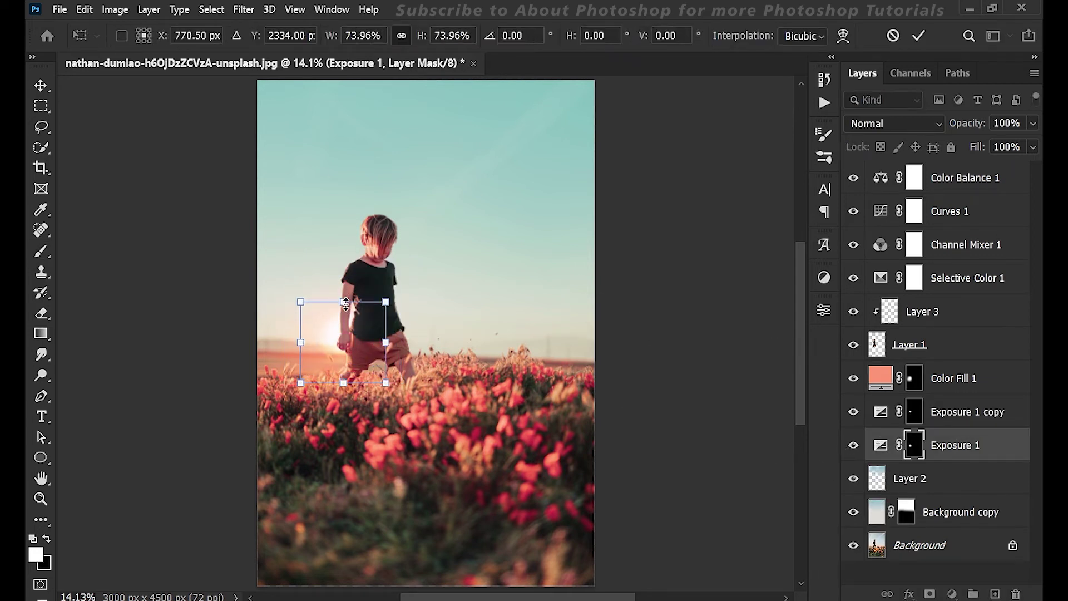
key("Return")
key("alt+bracketright")
key("alt+bracketright")
Step: Add a light peach Solid Color fill layer with an inverted mask
left_click(953, 594)
left_click(952, 309)
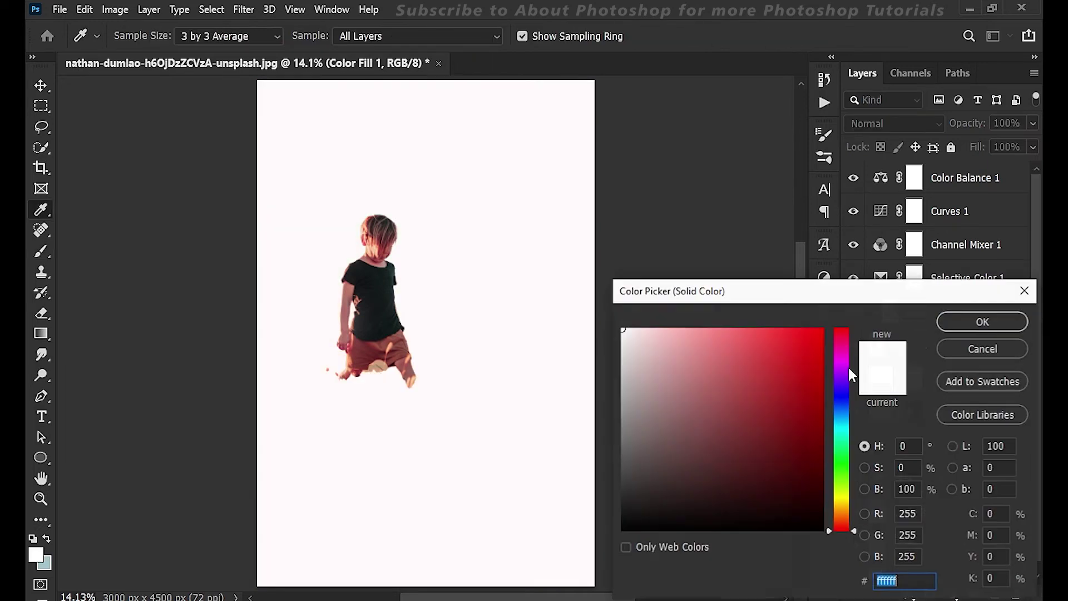
left_click(844, 516)
left_click(685, 332)
key("Return")
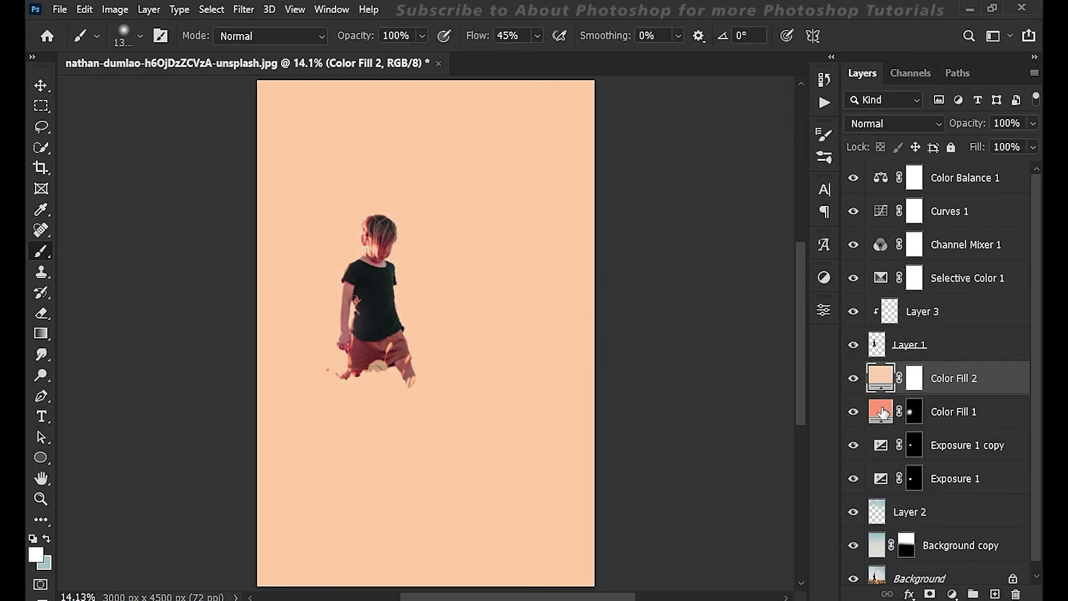
left_click(914, 379)
key("ctrl+i")
Step: Set the peach fill to Overlay and paint it around the sun
scroll(345, 323, "up", 3)
left_click(895, 124)
left_click(879, 328)
left_click_drag(333, 334, 321, 322)
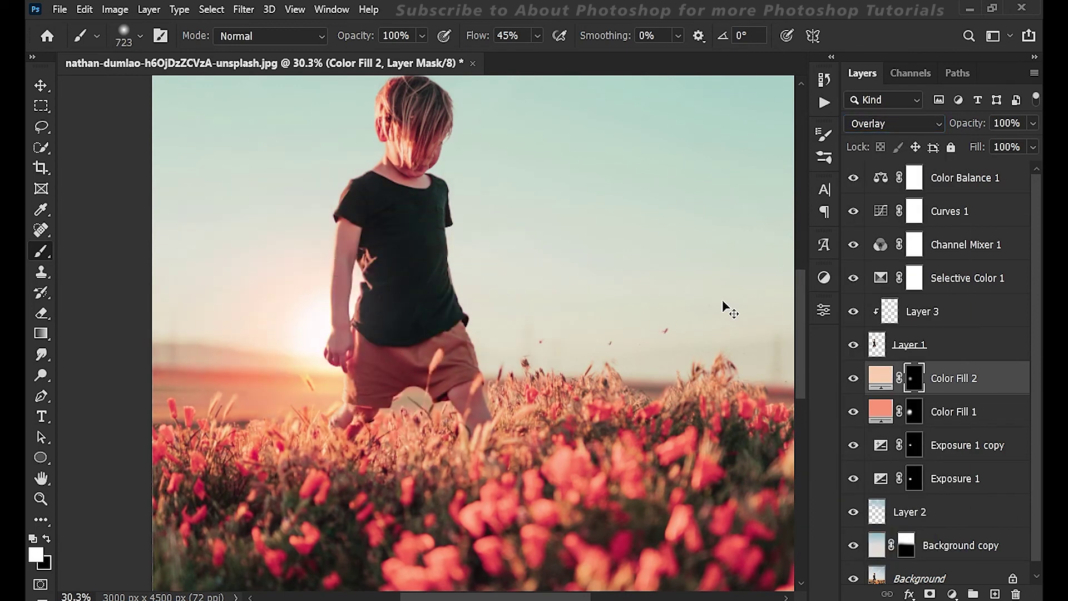
scroll(723, 300, "down", 3)
left_click(937, 346)
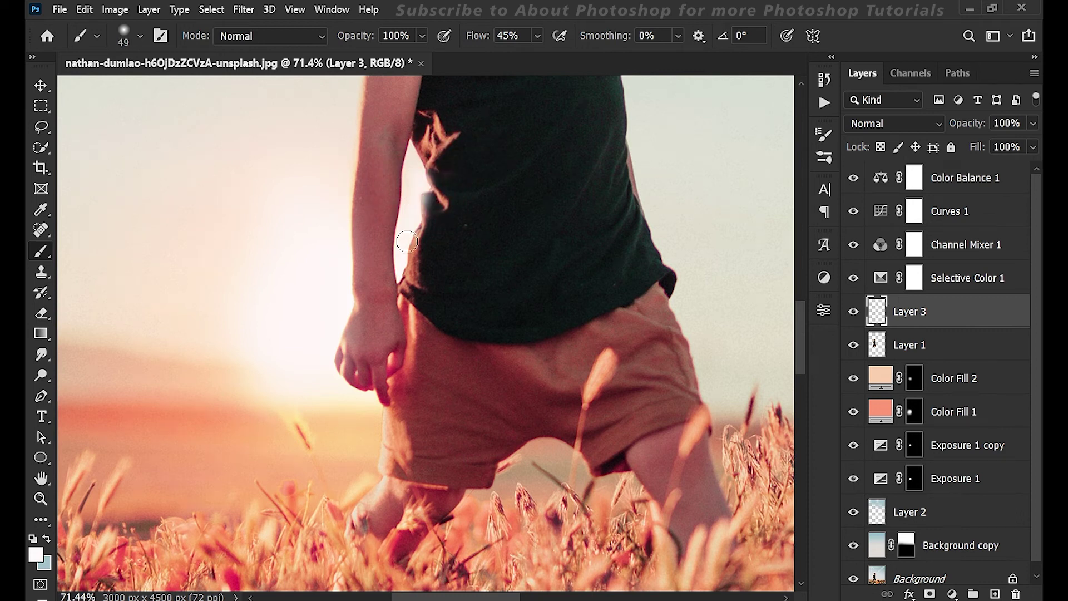
Step: Lower brush flow, enlarge the brush, and paint soft white light along the boy's arm and shirt
key("shift+2")
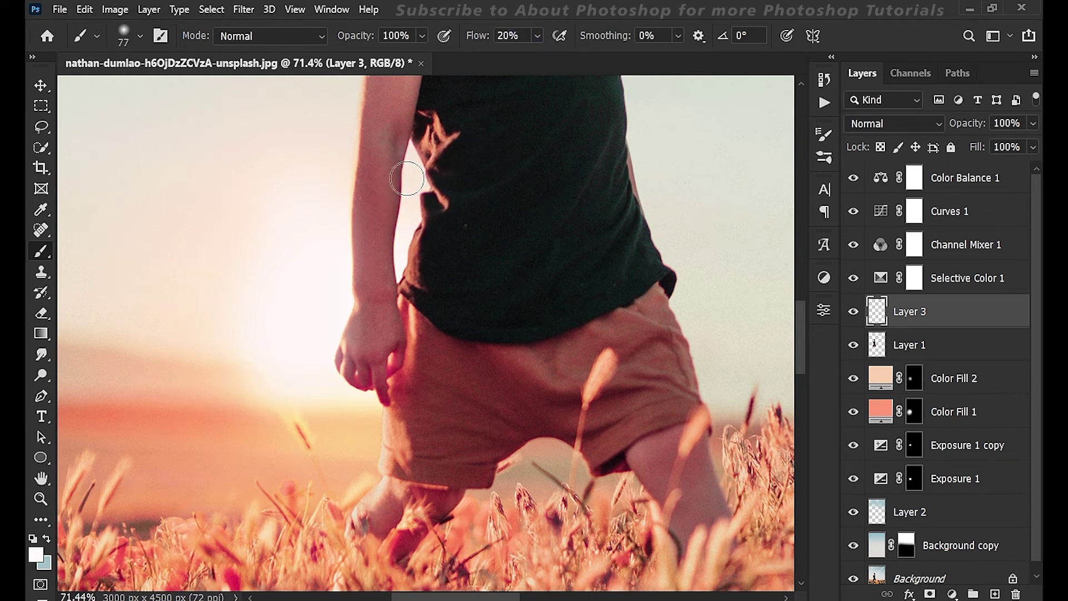
key("bracketright")
key("bracketright")
key("bracketright")
left_click_drag(477, 35, 457, 37)
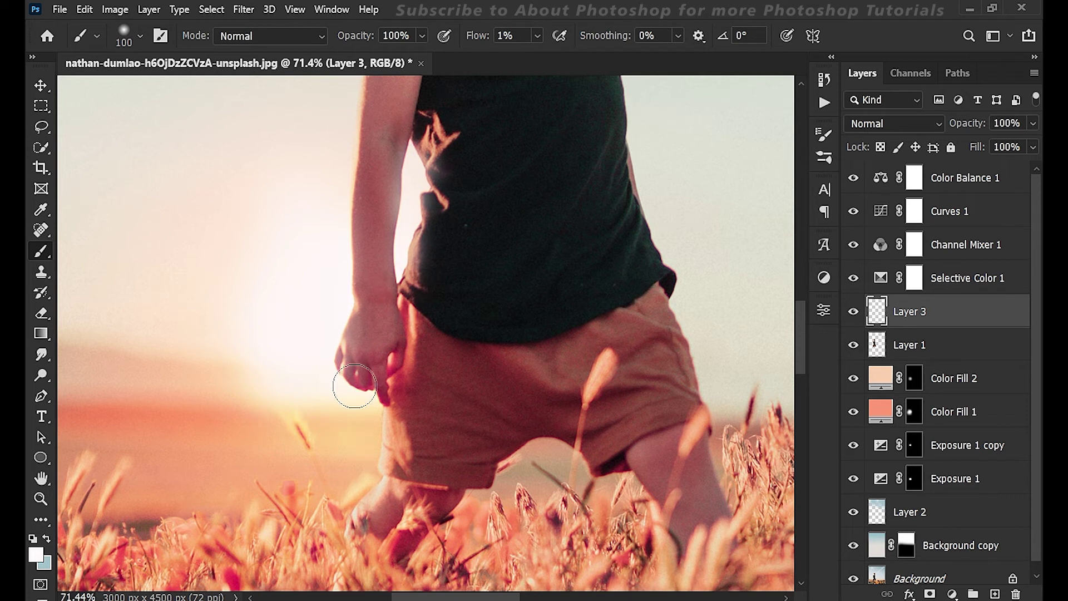
key("ctrl+0")
left_click(894, 123)
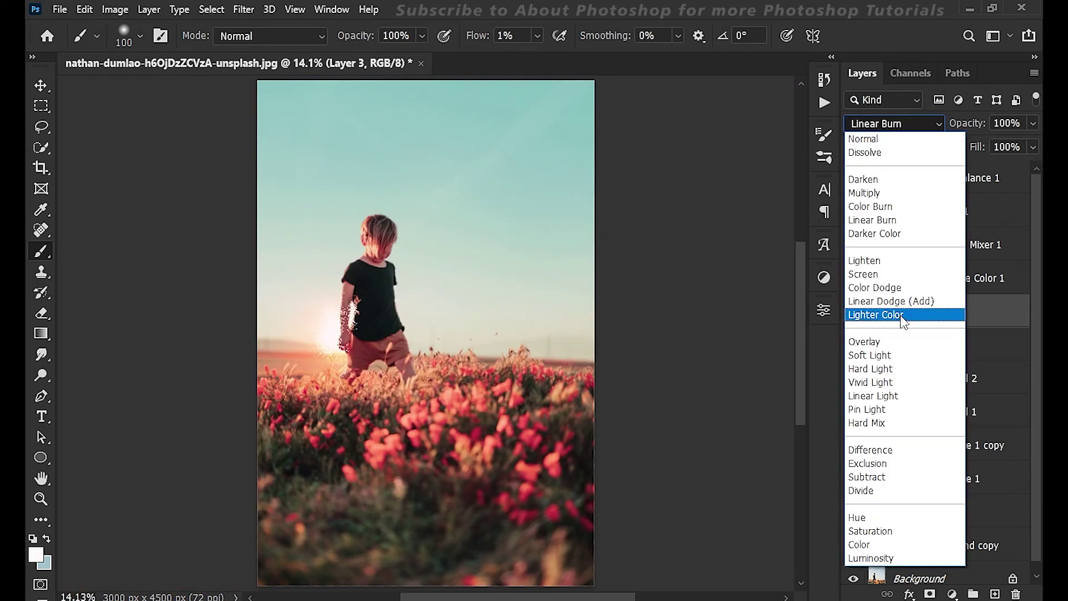
key("Escape")
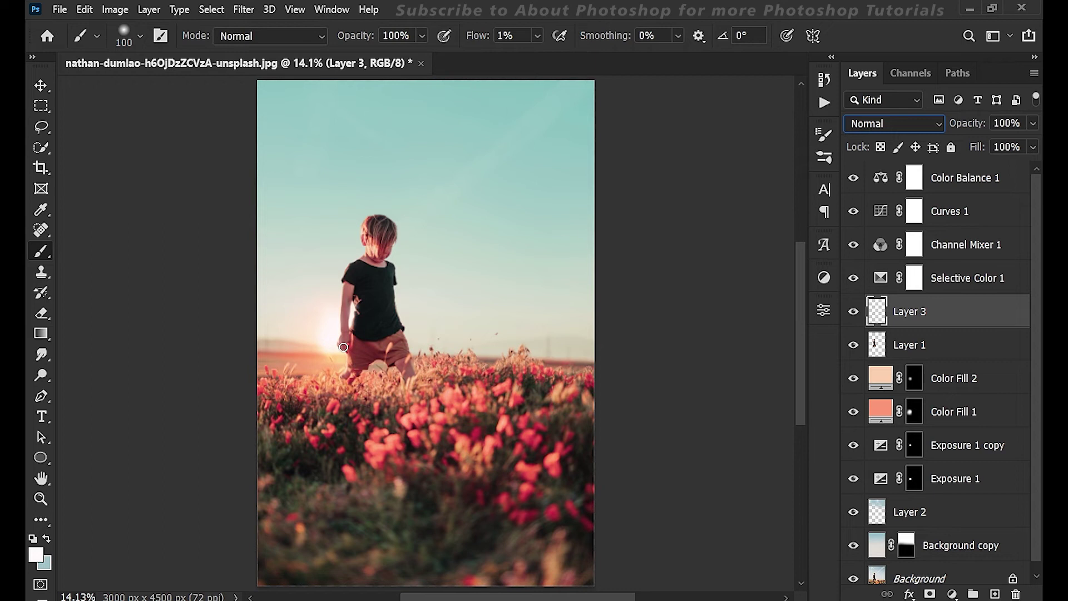
Step: Zoom on the boy's hand near the sun and set the brush flow to 55% with a larger brush
left_click(999, 283)
left_click(925, 312)
left_click_drag(336, 346, 364, 300)
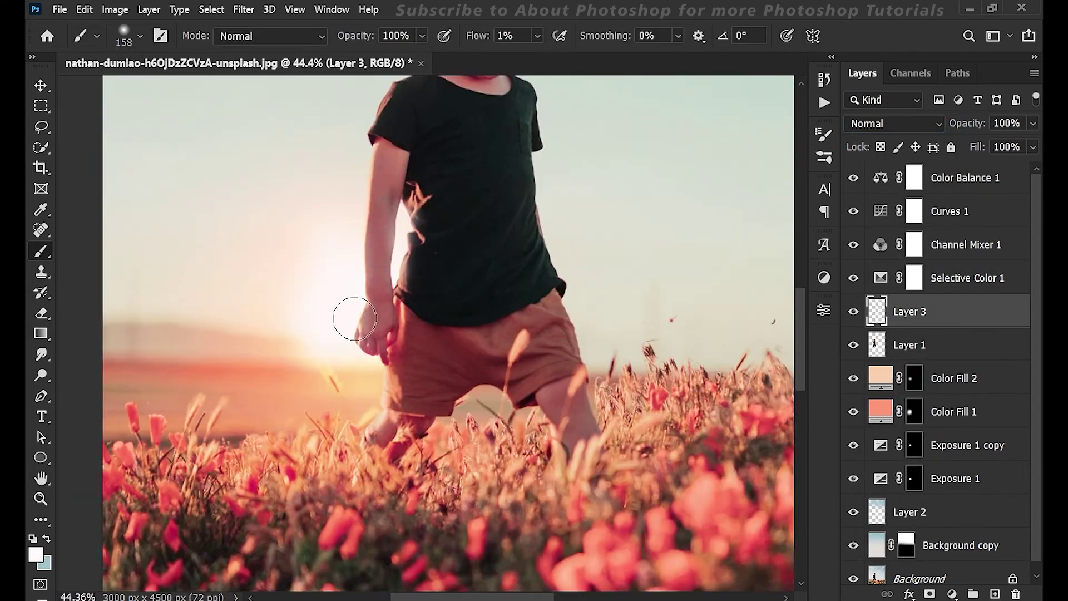
key("shift+0")
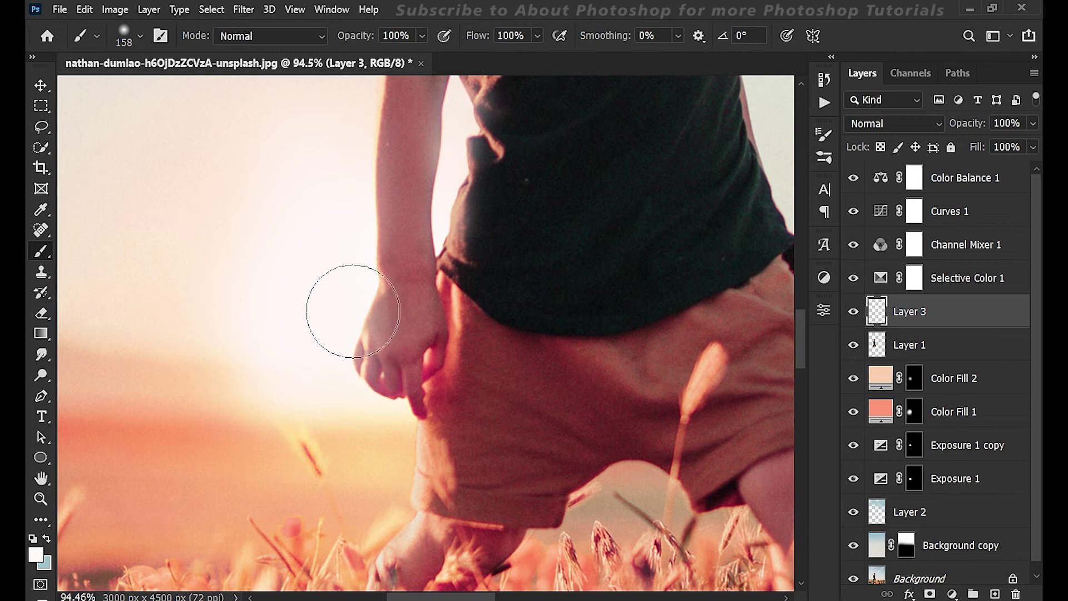
key("shift+5")
key("shift+5")
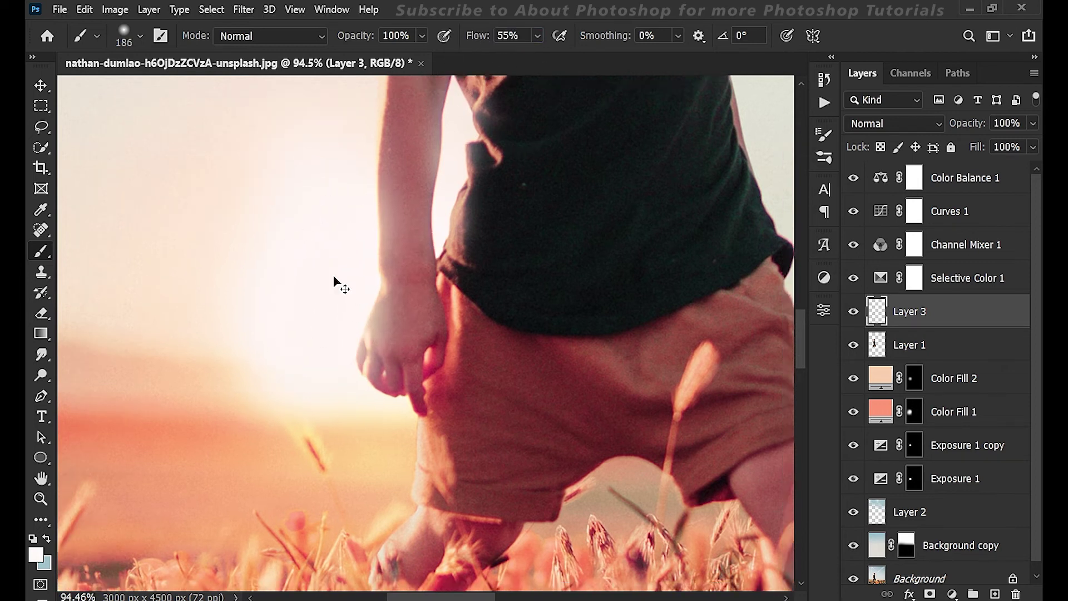
key("ctrl+0")
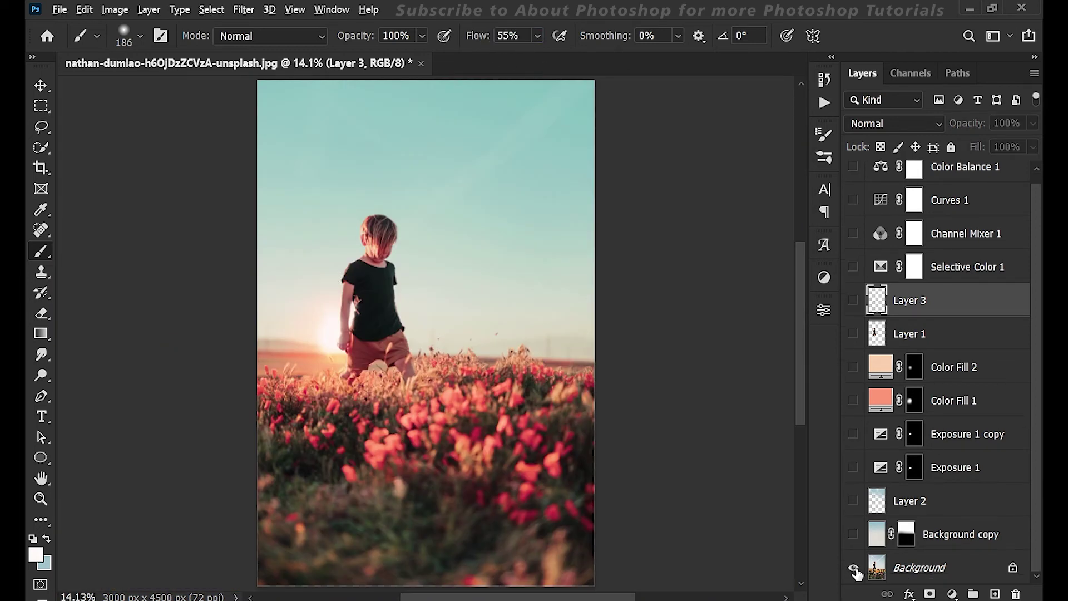
left_click(970, 179)
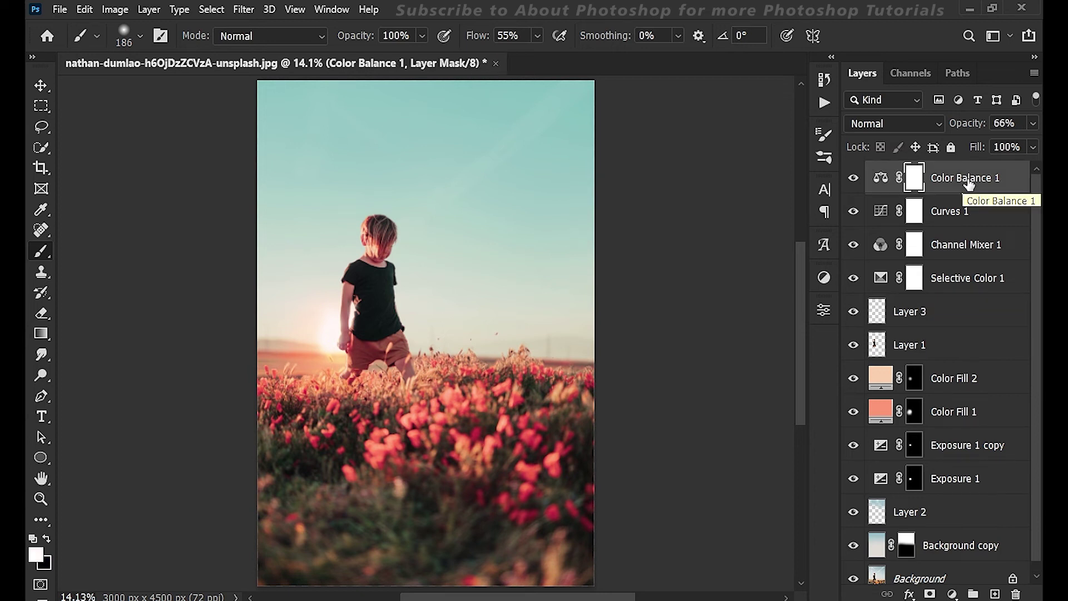
Step: Merge all visible layers into a new Layer 4 and convert it to a smart object
key("ctrl+shift+alt+e")
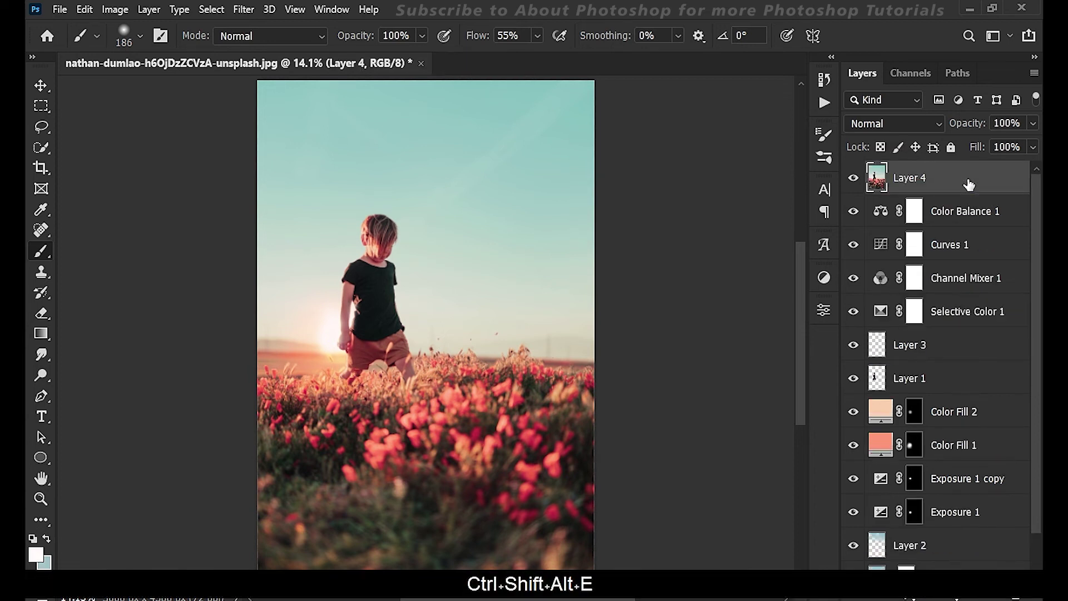
right_click(968, 178)
left_click(855, 221)
Step: In the Camera Raw Filter, warm the white balance, tint toward magenta, lower contrast and fine-tune whites
left_click(244, 10)
left_click(286, 126)
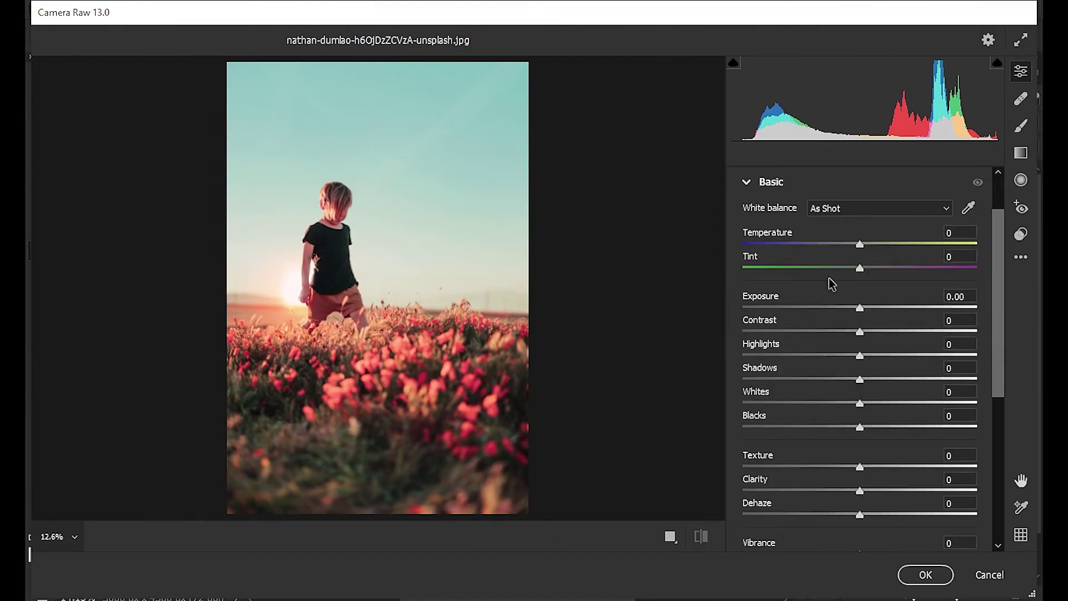
left_click(863, 244)
left_click_drag(860, 268, 871, 268)
mouse_move(860, 332)
left_mouse_down()
mouse_move(828, 332)
mouse_move(851, 332)
mouse_move(872, 356)
mouse_move(851, 379)
mouse_move(866, 403)
left_mouse_up()
scroll(885, 427, "down", 2)
left_click(860, 326)
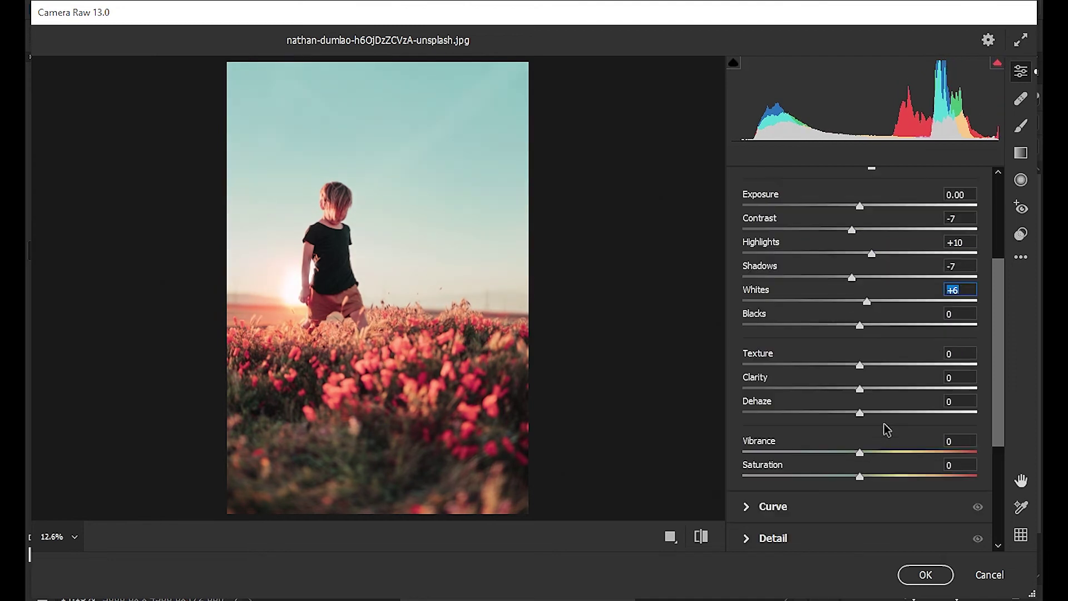
left_click_drag(859, 388, 863, 387)
Step: Add a little noise reduction in the Camera Raw Detail settings
scroll(862, 384, "down", 3)
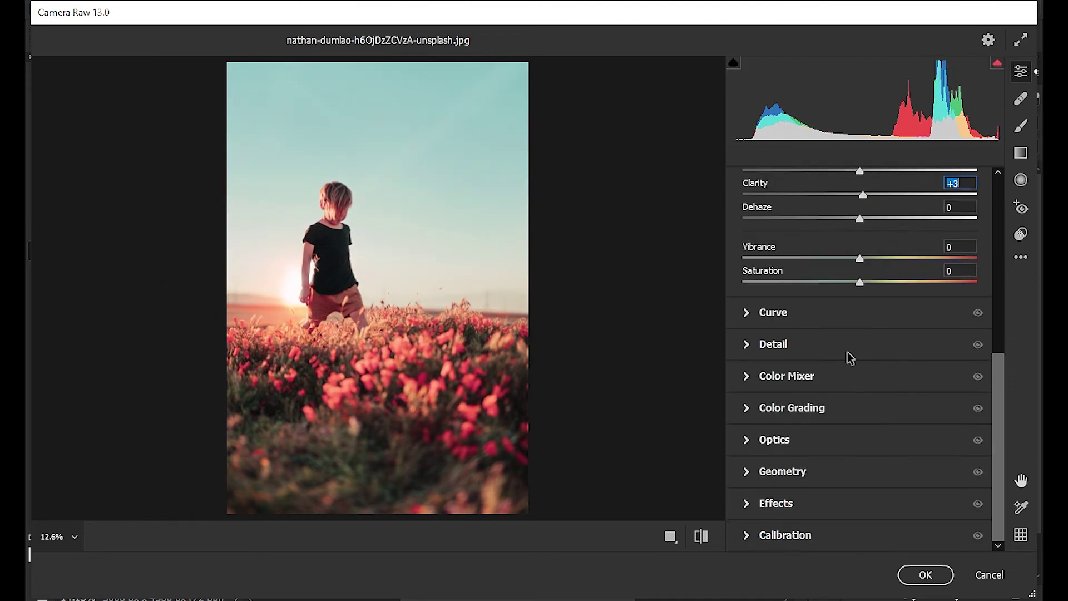
left_click(850, 357)
left_click_drag(743, 379, 755, 379)
scroll(801, 410, "down", 2)
Step: In Color Mixer, set red hue +4, warm orange, red saturation +5 and aqua saturation +33
left_click(834, 384)
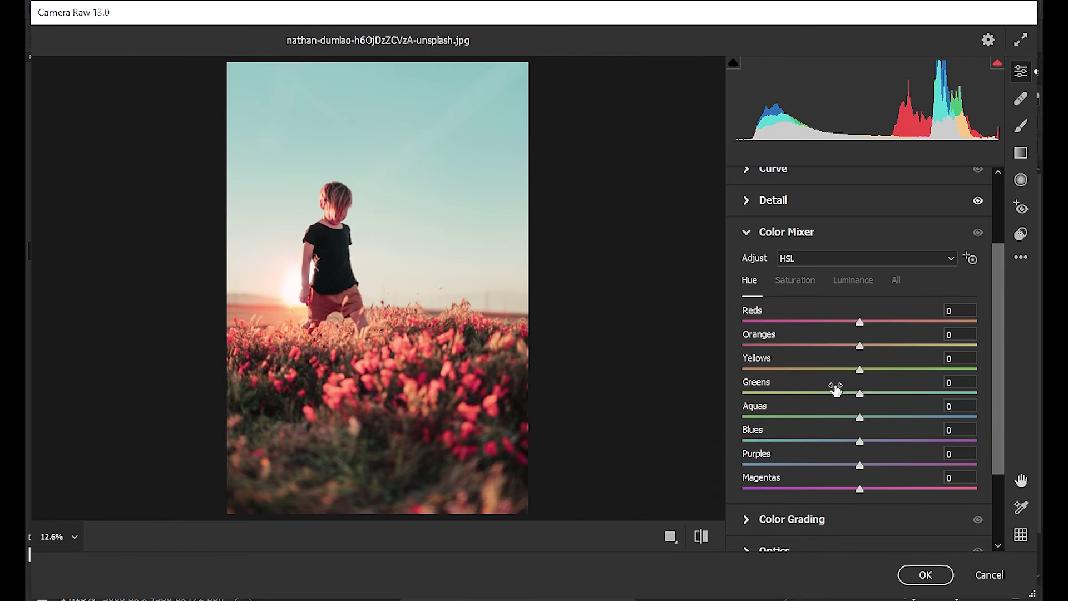
mouse_move(863, 326)
left_mouse_down()
mouse_move(886, 329)
mouse_move(847, 336)
mouse_move(865, 340)
mouse_move(851, 354)
mouse_move(891, 374)
mouse_move(843, 375)
mouse_move(862, 394)
mouse_move(810, 419)
mouse_move(857, 423)
left_mouse_up()
mouse_move(854, 346)
left_mouse_down()
mouse_move(811, 349)
mouse_move(872, 361)
left_mouse_up()
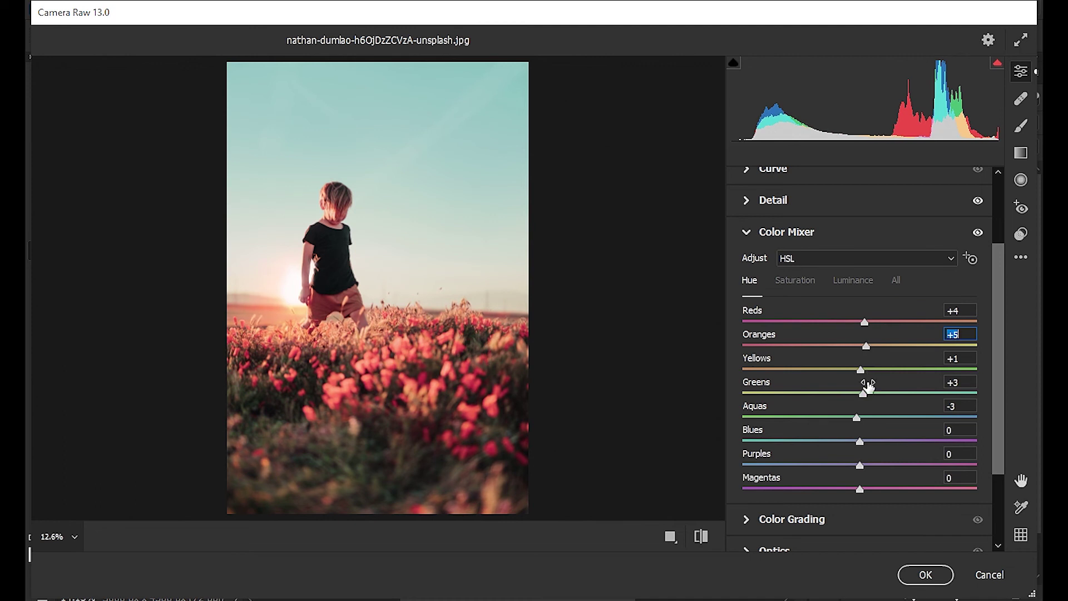
left_click(806, 282)
key("shift+Tab")
key("Up")
key("Up")
key("Up")
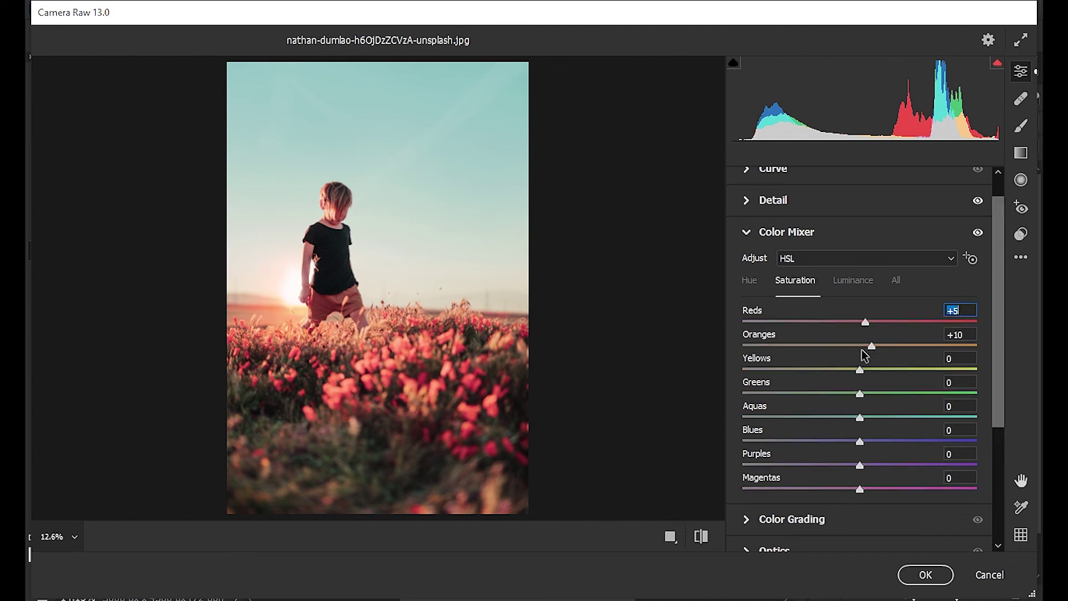
left_click_drag(896, 422, 926, 419)
left_click_drag(916, 431, 900, 438)
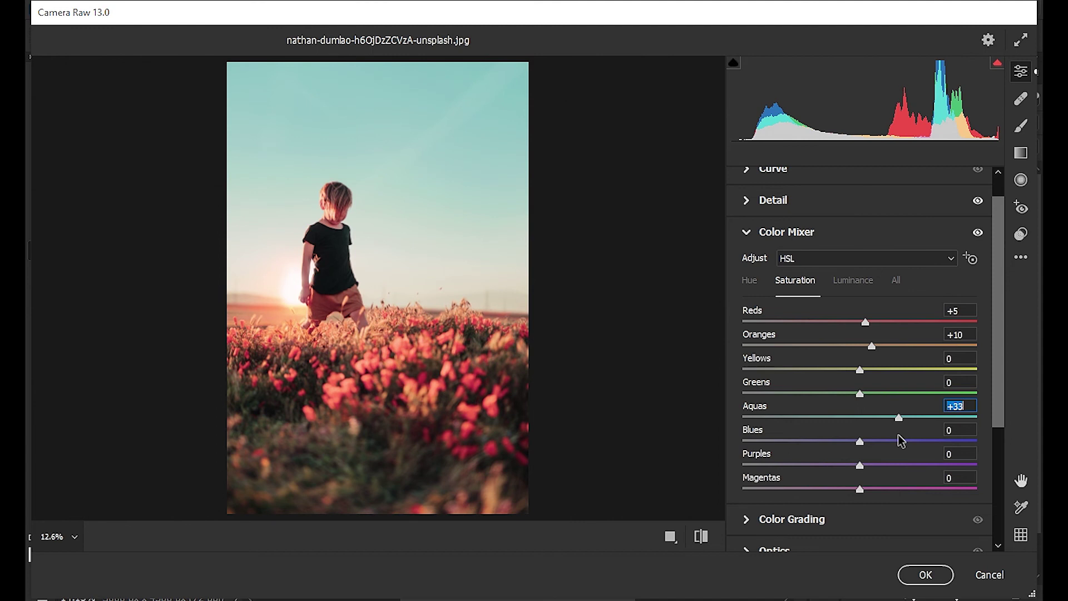
Step: Color-grade the midtones toward teal and the highlights toward yellow (hue 68, saturation 12)
left_click(853, 281)
scroll(864, 390, "down", 3)
left_click(796, 408)
left_click_drag(856, 289, 860, 289)
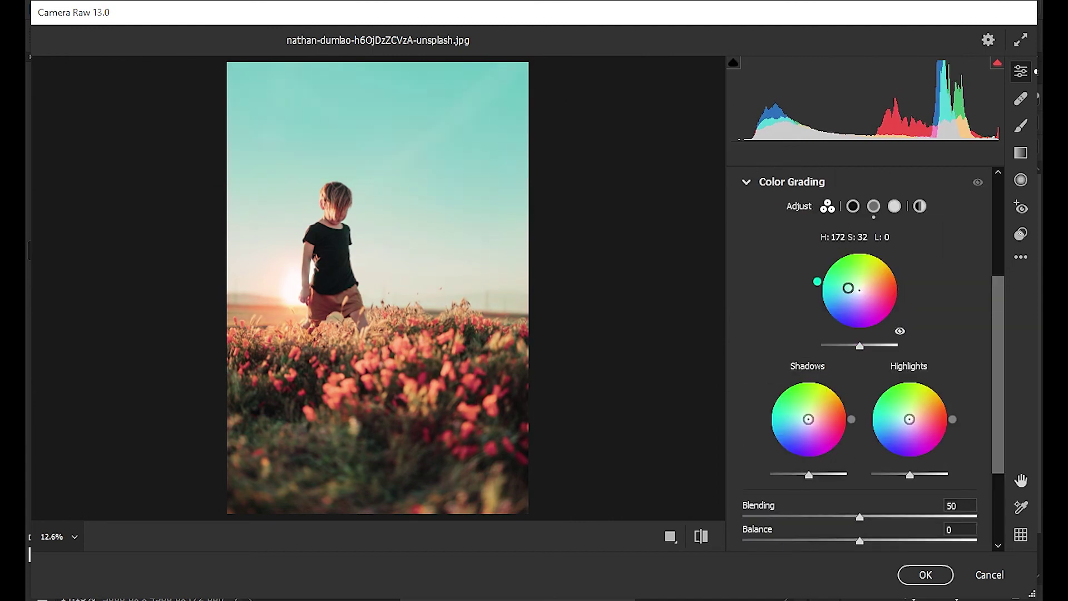
mouse_move(909, 419)
left_mouse_down()
mouse_move(913, 409)
mouse_move(911, 417)
left_mouse_up()
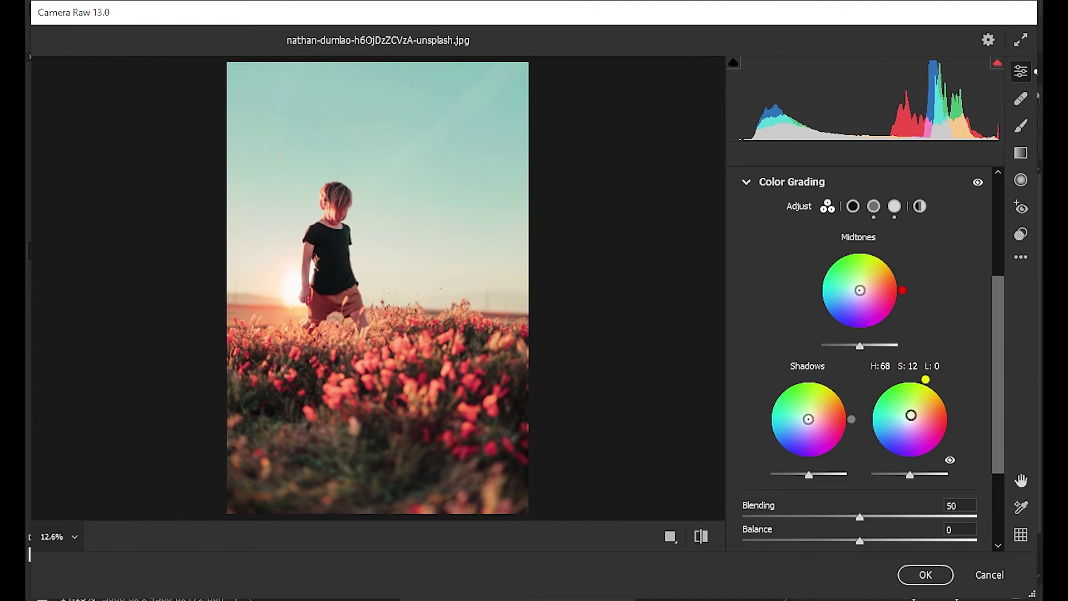
Step: Add a light film grain of 11 and apply the Camera Raw adjustments
scroll(881, 526, "down", 3)
left_click(839, 512)
mouse_move(400, 273)
left_mouse_down()
mouse_move(436, 269)
mouse_move(476, 179)
left_mouse_up()
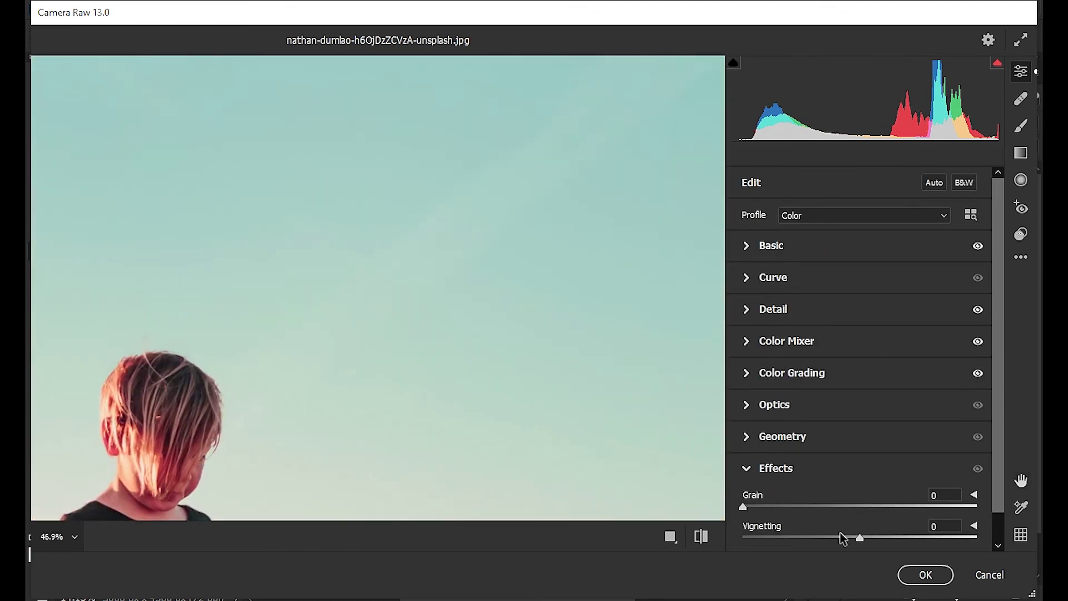
key("Down")
left_click_drag(586, 410, 546, 358)
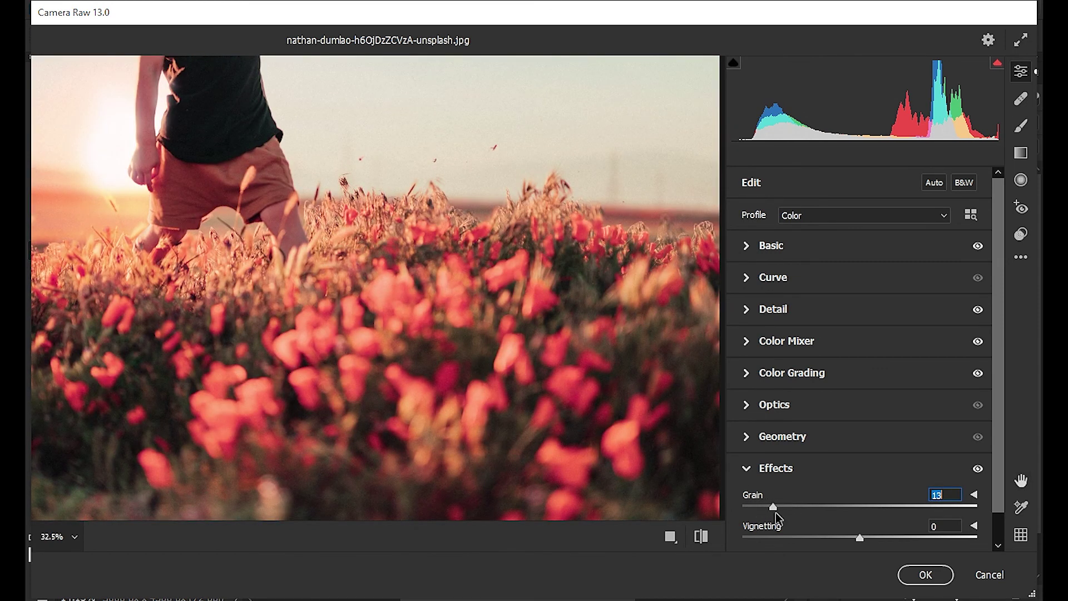
scroll(857, 503, "down", 1)
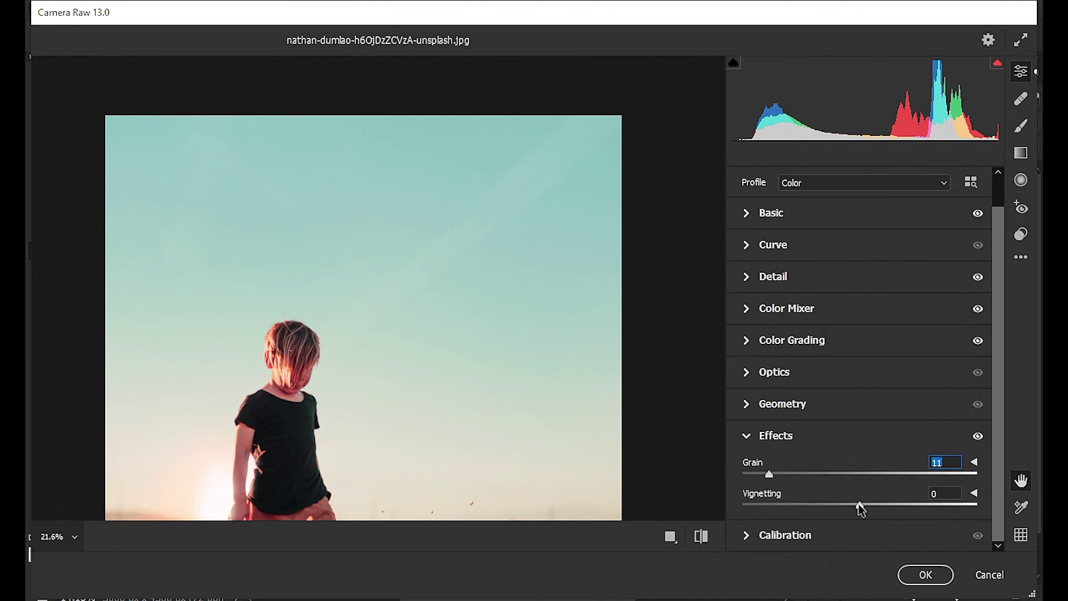
left_click(925, 574)
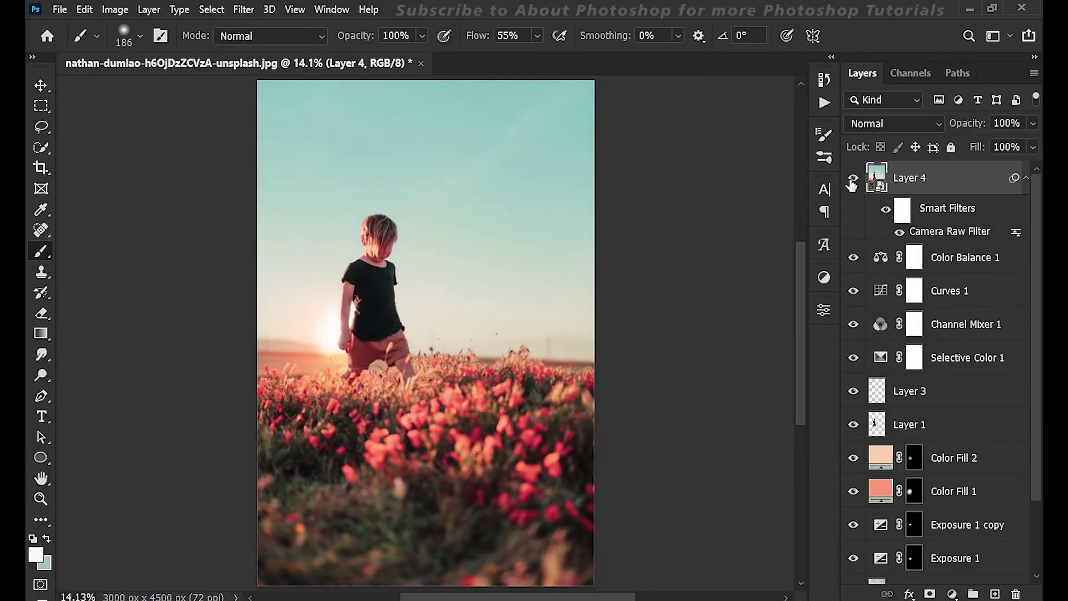
Step: Apply a Tilt-Shift blur with the focus band raised and the lower transition extended around the boy
left_click(243, 9)
mouse_move(268, 228)
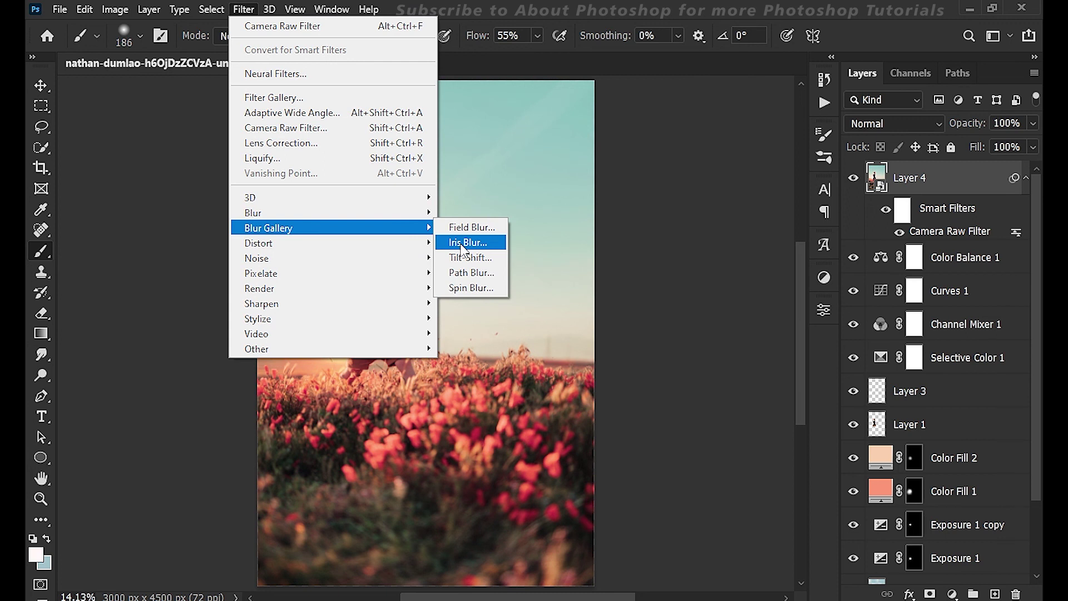
left_click(464, 257)
left_click_drag(382, 495, 383, 580)
left_click_drag(389, 283, 389, 233)
left_click_drag(412, 383, 412, 378)
Step: Set the tilt-shift blur to 23 px, apply it, and compare Layer 4 on and off
mouse_move(849, 183)
left_mouse_down()
mouse_move(788, 186)
mouse_move(875, 185)
left_mouse_up()
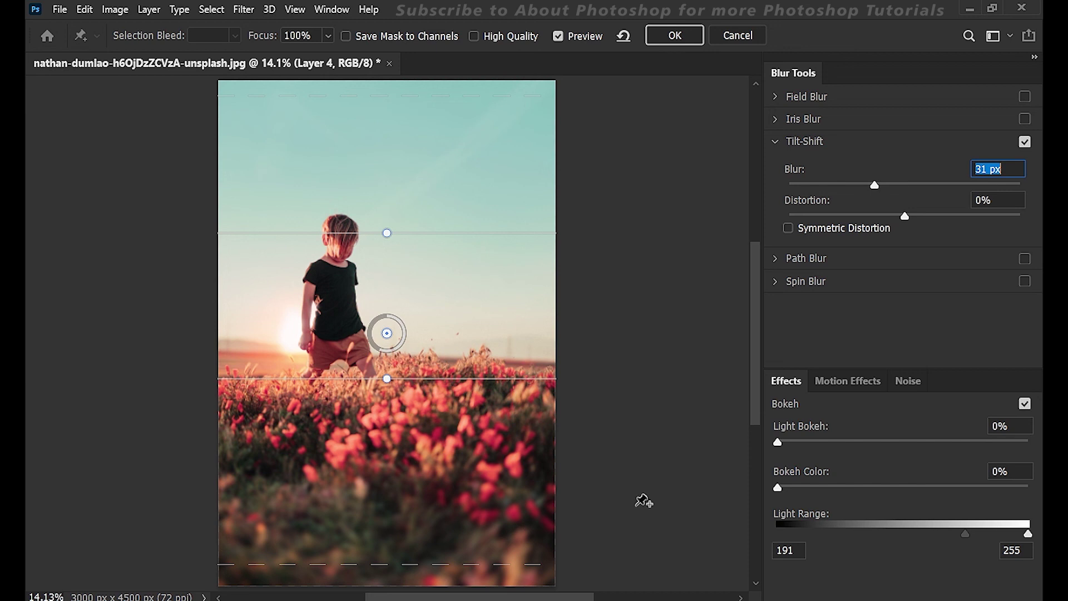
scroll(410, 559, "down", 2)
left_click_drag(873, 184, 859, 186)
left_click(678, 35)
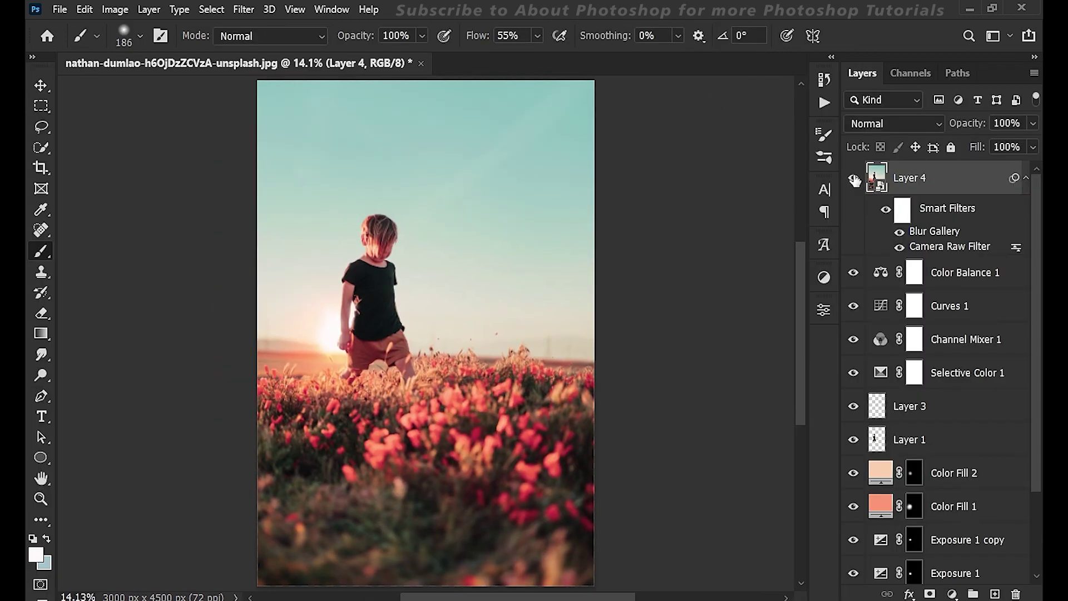
left_click(853, 178)
left_click(853, 179)
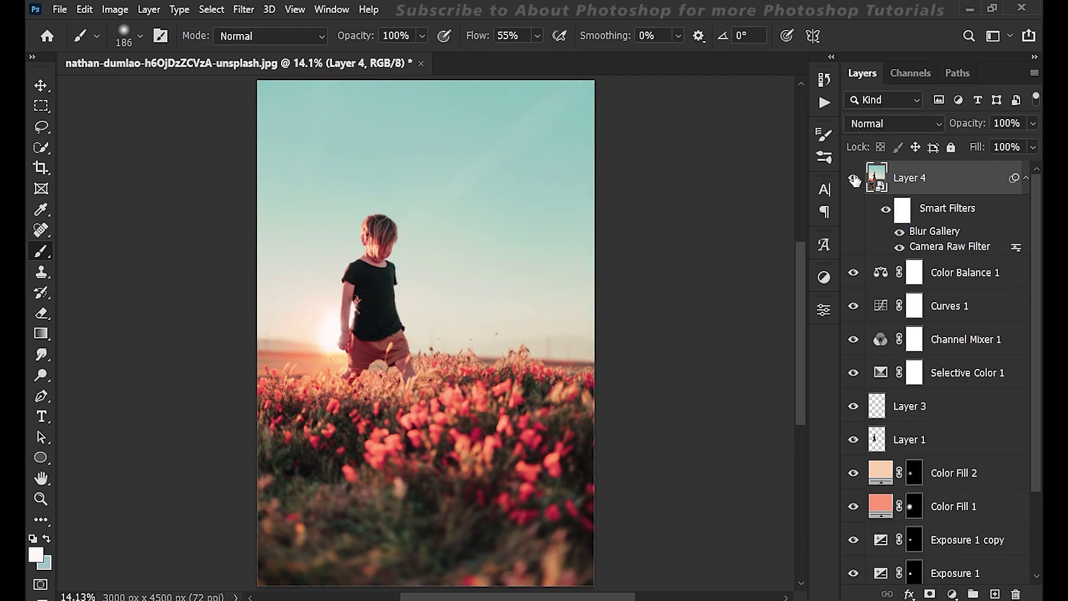